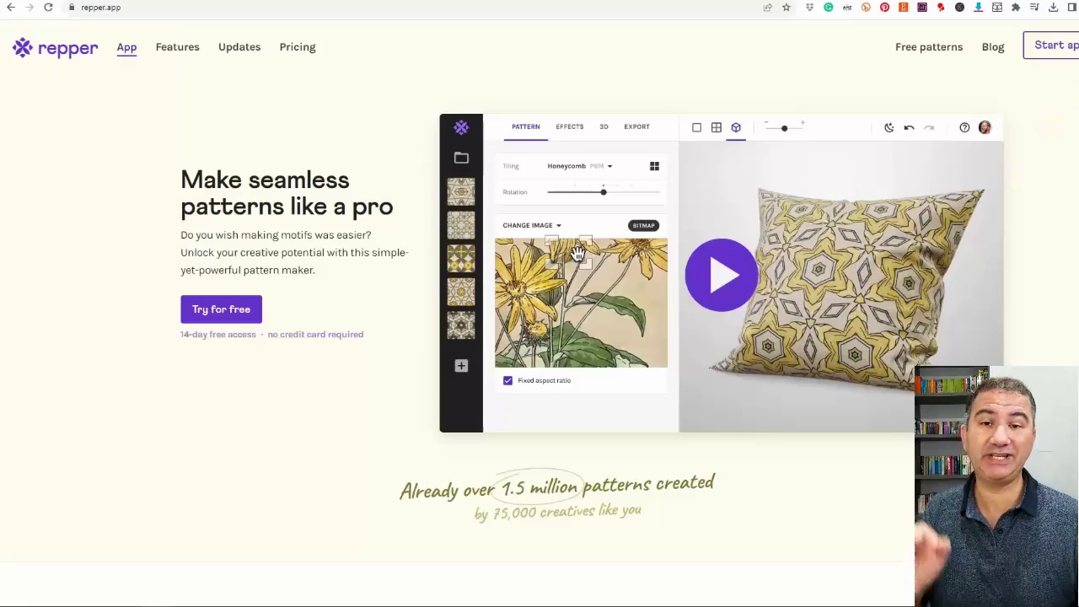
Scroll down to the section where one tropical image becomes Hero, Secondary and Blender patterns
{"action": "scroll", "coordinate": [1054, 124], "scroll_direction": "down", "scroll_amount": 3}
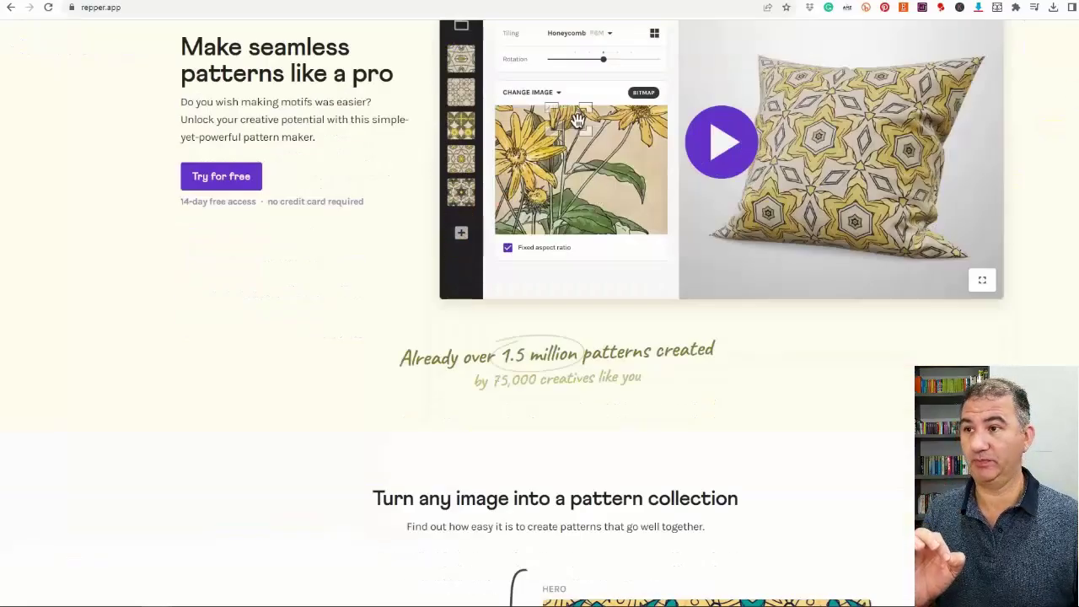
{"action": "scroll", "coordinate": [1054, 124], "scroll_direction": "down", "scroll_amount": 1}
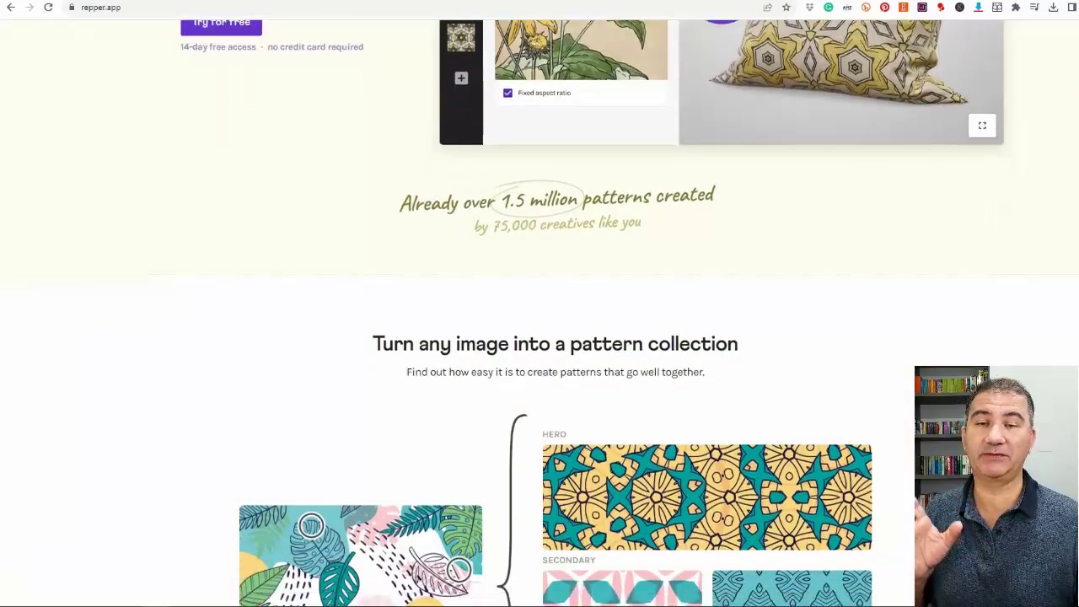
{"action": "scroll", "coordinate": [1053, 124], "scroll_direction": "down", "scroll_amount": 1}
{"action": "scroll", "coordinate": [1054, 124], "scroll_direction": "down", "scroll_amount": 1}
{"action": "scroll", "coordinate": [1054, 124], "scroll_direction": "down", "scroll_amount": 1}
{"action": "scroll", "coordinate": [539, 337], "scroll_direction": "down", "scroll_amount": 1}
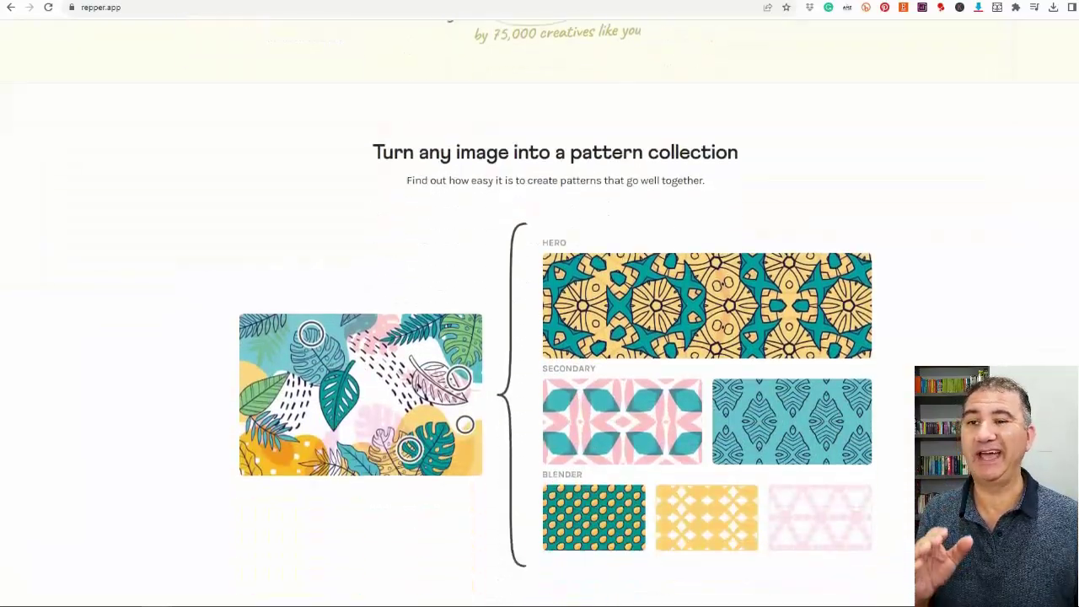
{"action": "scroll", "coordinate": [540, 337], "scroll_direction": "down", "scroll_amount": 1}
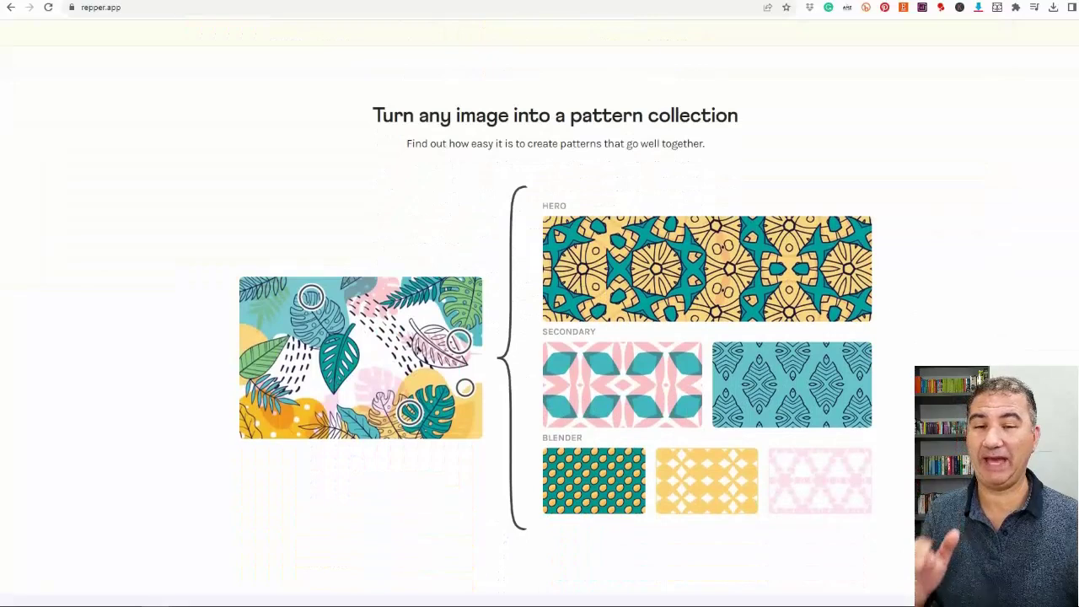
{"action": "scroll", "coordinate": [539, 337], "scroll_direction": "down", "scroll_amount": 1}
{"action": "scroll", "coordinate": [539, 337], "scroll_direction": "down", "scroll_amount": 1}
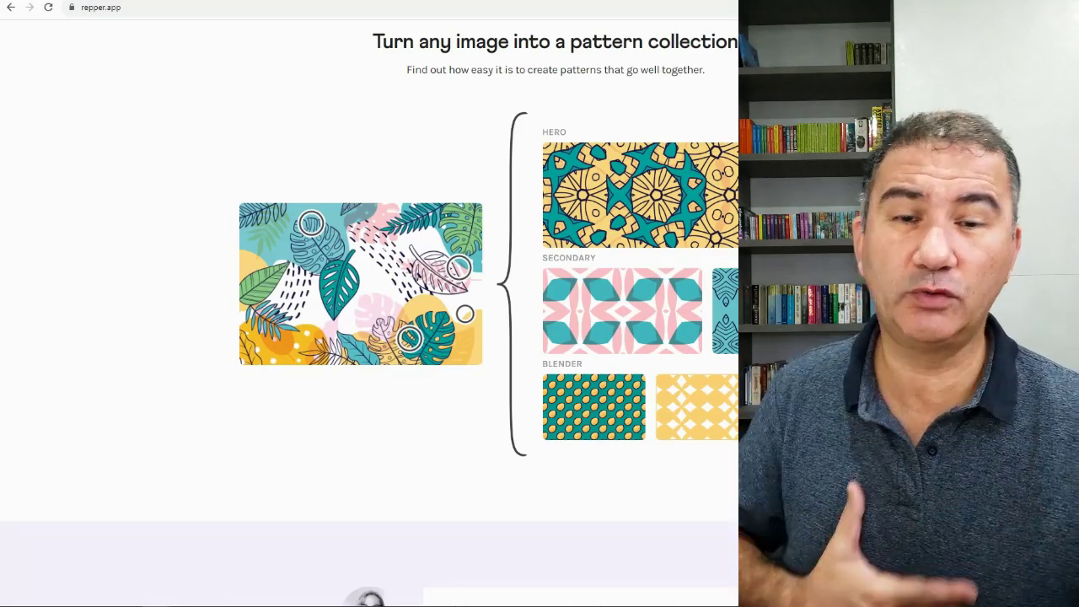
Scroll past the video and style gallery to the 3D section with the patterned T-shirt
{"action": "scroll", "coordinate": [369, 311], "scroll_direction": "down", "scroll_amount": 1}
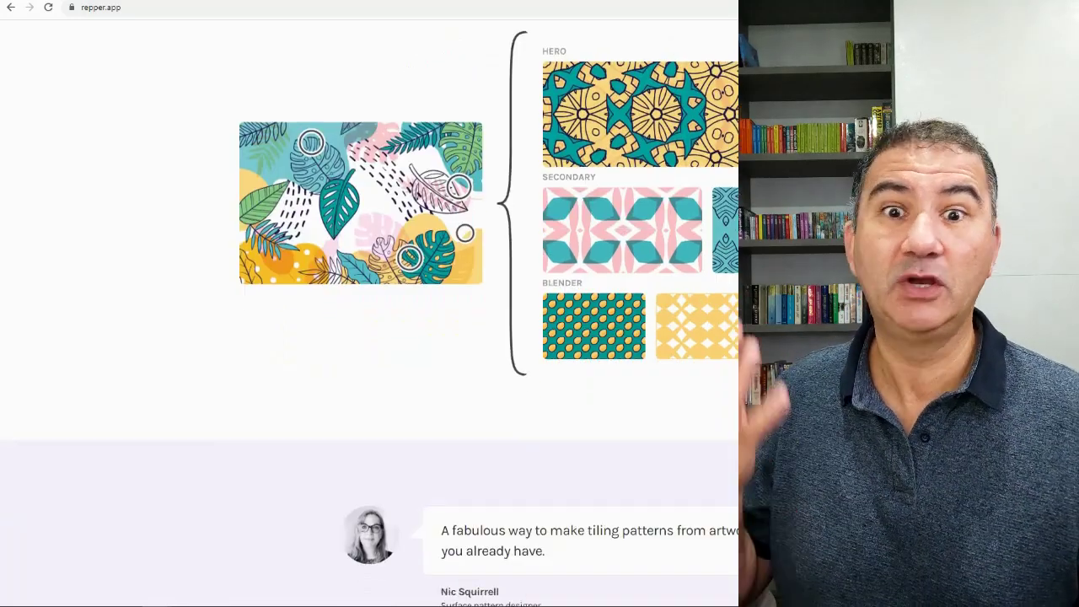
{"action": "scroll", "coordinate": [369, 311], "scroll_direction": "down", "scroll_amount": 1}
{"action": "scroll", "coordinate": [369, 337], "scroll_direction": "down", "scroll_amount": 1}
{"action": "scroll", "coordinate": [369, 338], "scroll_direction": "down", "scroll_amount": 1}
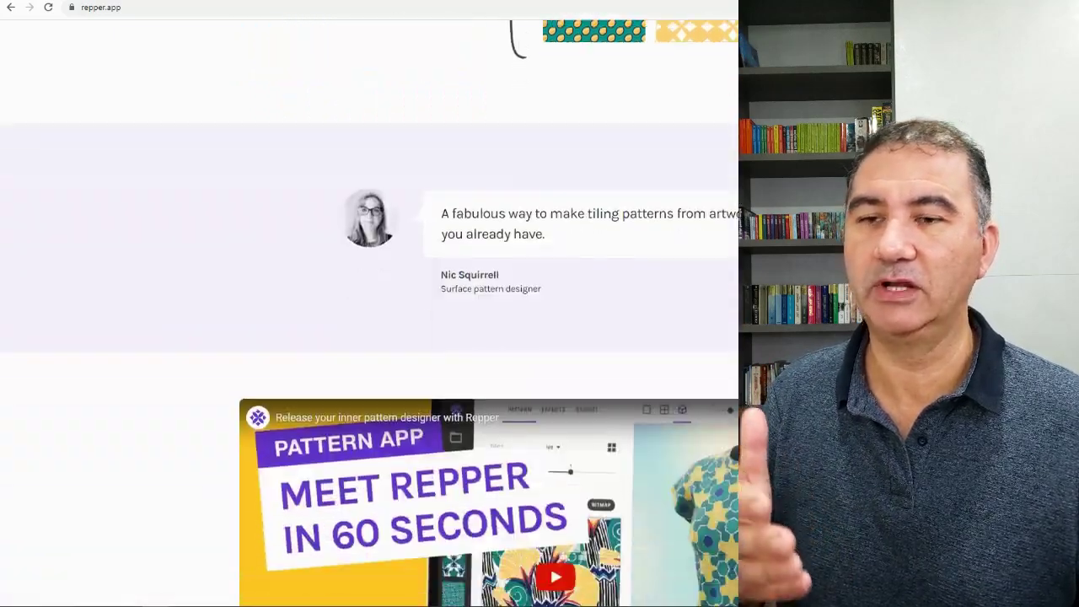
{"action": "scroll", "coordinate": [370, 338], "scroll_direction": "down", "scroll_amount": 1}
{"action": "scroll", "coordinate": [369, 337], "scroll_direction": "down", "scroll_amount": 1}
{"action": "scroll", "coordinate": [540, 337], "scroll_direction": "down", "scroll_amount": 1}
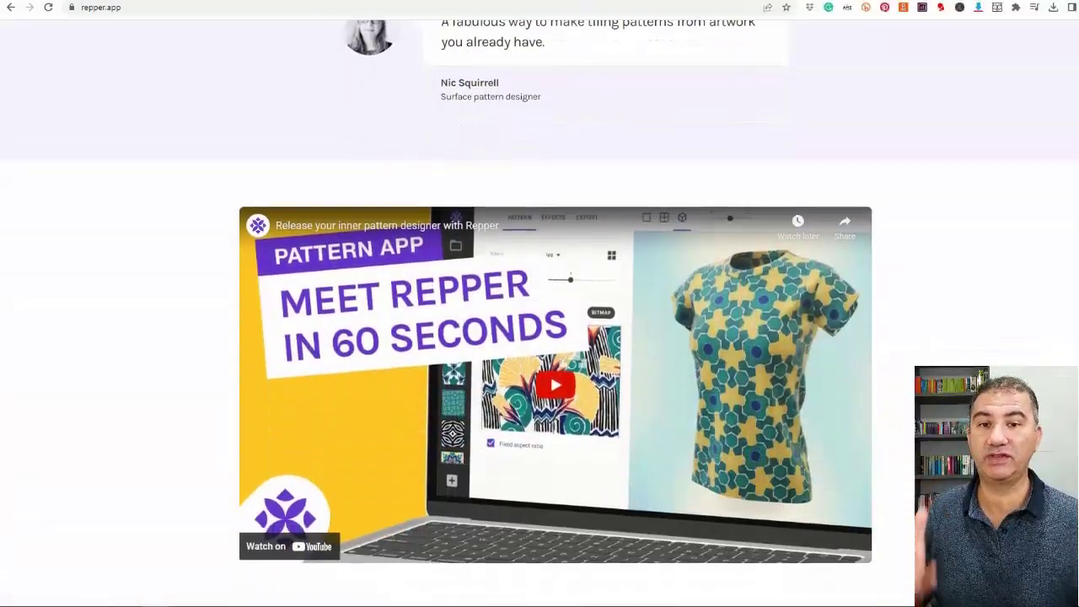
{"action": "scroll", "coordinate": [539, 337], "scroll_direction": "down", "scroll_amount": 1}
{"action": "scroll", "coordinate": [540, 337], "scroll_direction": "down", "scroll_amount": 1}
{"action": "scroll", "coordinate": [539, 337], "scroll_direction": "down", "scroll_amount": 1}
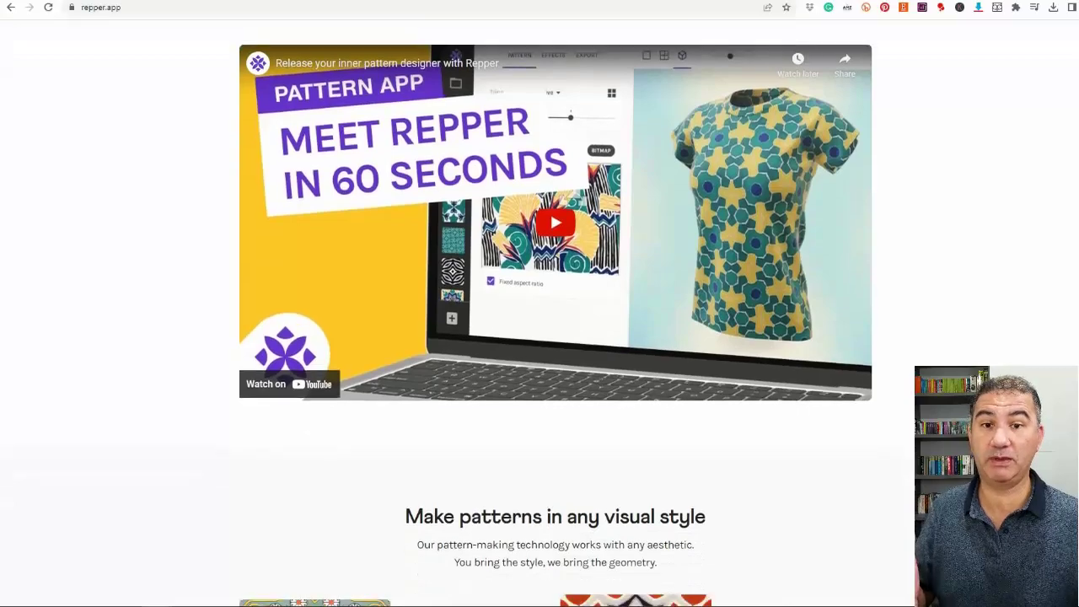
{"action": "scroll", "coordinate": [539, 338], "scroll_direction": "down", "scroll_amount": 1}
{"action": "scroll", "coordinate": [539, 337], "scroll_direction": "up", "scroll_amount": 1}
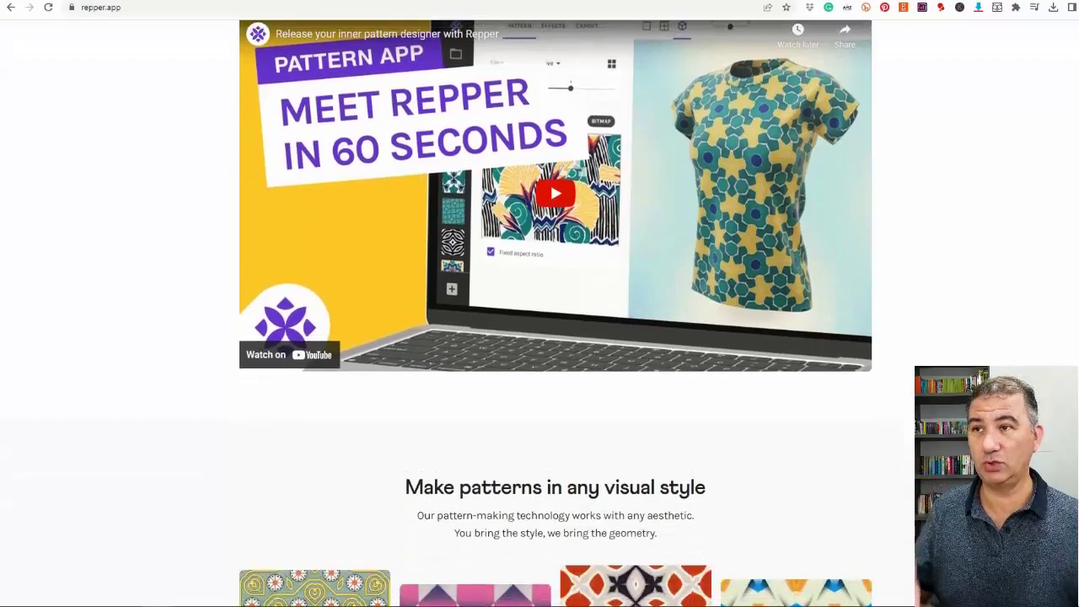
{"action": "scroll", "coordinate": [539, 338], "scroll_direction": "up", "scroll_amount": 1}
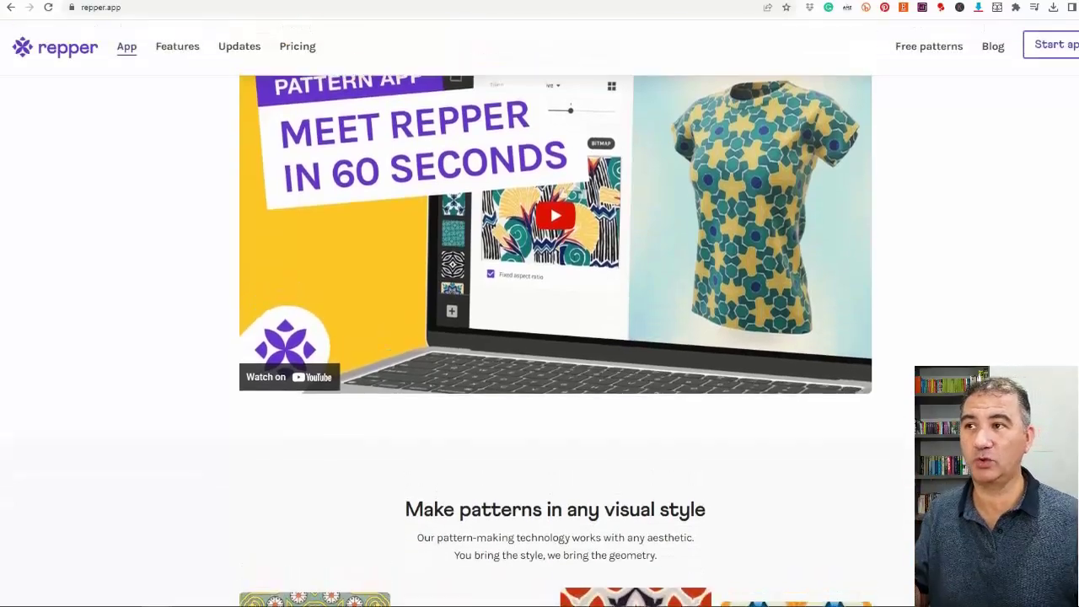
{"action": "scroll", "coordinate": [540, 337], "scroll_direction": "down", "scroll_amount": 2}
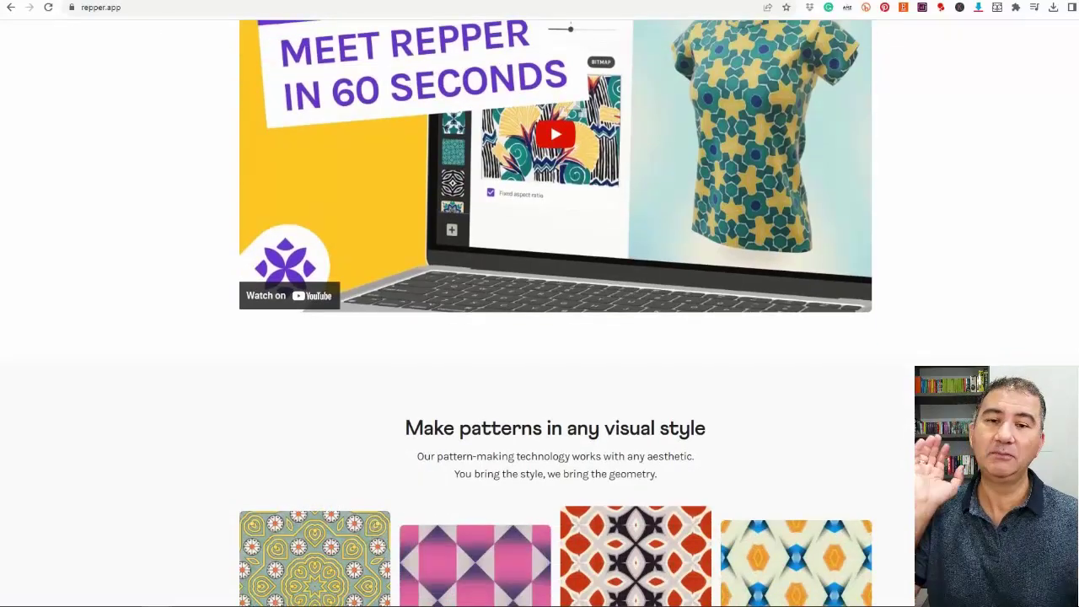
{"action": "scroll", "coordinate": [539, 338], "scroll_direction": "down", "scroll_amount": 1}
{"action": "scroll", "coordinate": [540, 337], "scroll_direction": "down", "scroll_amount": 1}
{"action": "scroll", "coordinate": [556, 337], "scroll_direction": "down", "scroll_amount": 1}
{"action": "scroll", "coordinate": [556, 338], "scroll_direction": "down", "scroll_amount": 1}
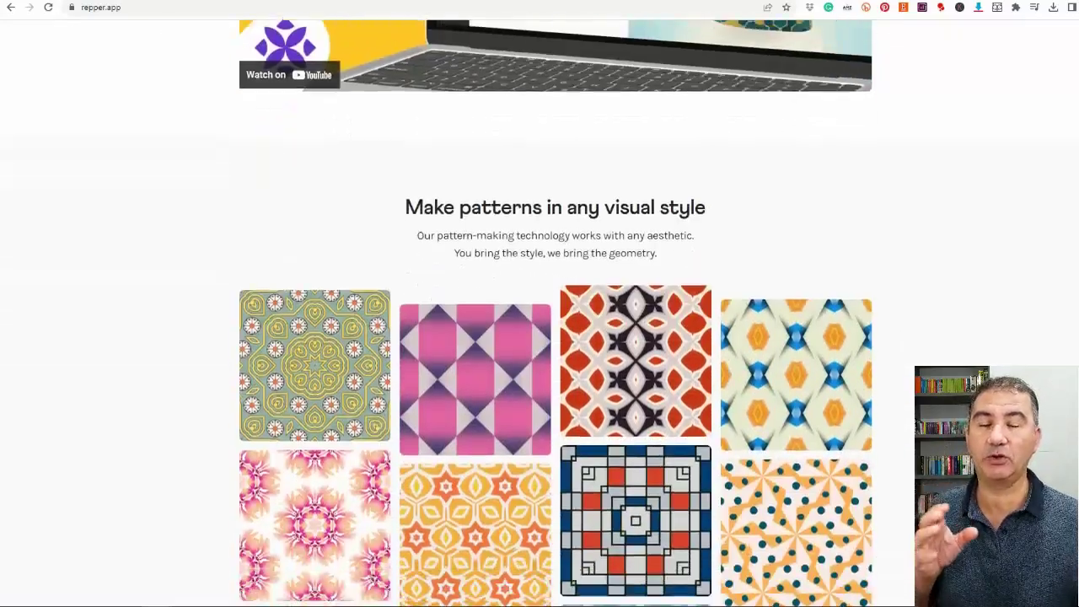
{"action": "scroll", "coordinate": [557, 337], "scroll_direction": "down", "scroll_amount": 1}
{"action": "scroll", "coordinate": [557, 337], "scroll_direction": "down", "scroll_amount": 1}
{"action": "scroll", "coordinate": [556, 337], "scroll_direction": "down", "scroll_amount": 1}
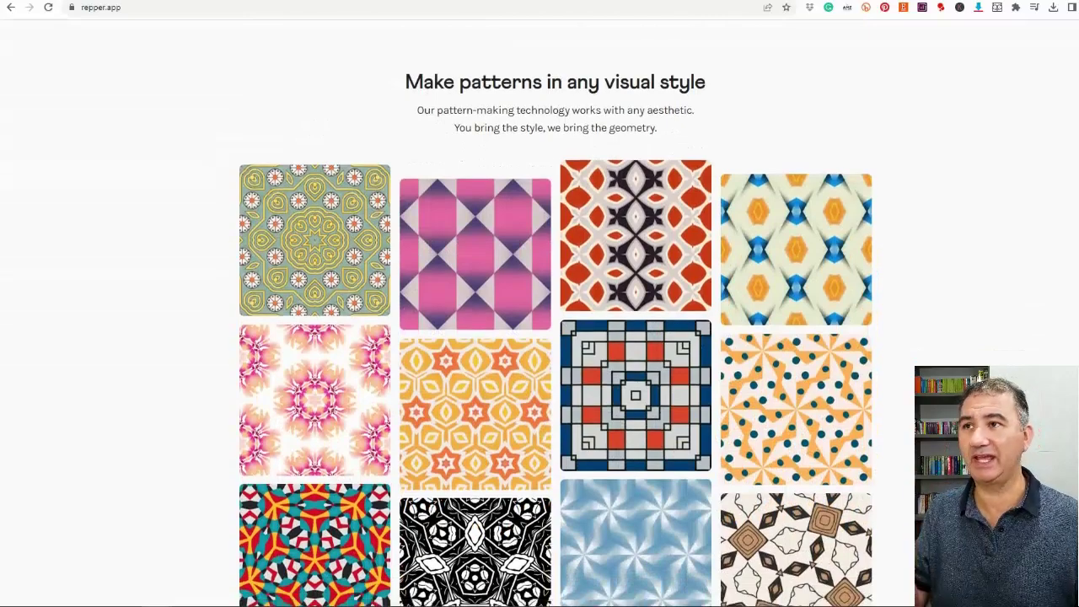
{"action": "scroll", "coordinate": [556, 337], "scroll_direction": "down", "scroll_amount": 1}
{"action": "scroll", "coordinate": [557, 338], "scroll_direction": "down", "scroll_amount": 1}
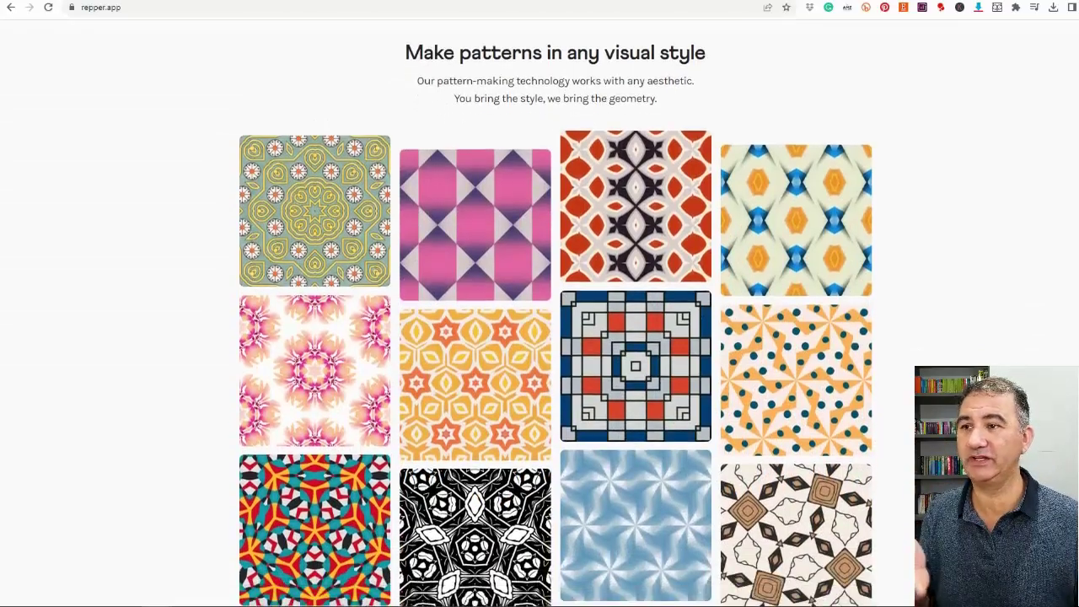
{"action": "scroll", "coordinate": [556, 337], "scroll_direction": "down", "scroll_amount": 1}
{"action": "scroll", "coordinate": [556, 337], "scroll_direction": "down", "scroll_amount": 1}
{"action": "scroll", "coordinate": [556, 337], "scroll_direction": "down", "scroll_amount": 2}
{"action": "scroll", "coordinate": [556, 337], "scroll_direction": "down", "scroll_amount": 1}
{"action": "scroll", "coordinate": [556, 337], "scroll_direction": "down", "scroll_amount": 1}
{"action": "scroll", "coordinate": [556, 337], "scroll_direction": "down", "scroll_amount": 2}
{"action": "scroll", "coordinate": [556, 337], "scroll_direction": "down", "scroll_amount": 1}
{"action": "scroll", "coordinate": [556, 337], "scroll_direction": "down", "scroll_amount": 1}
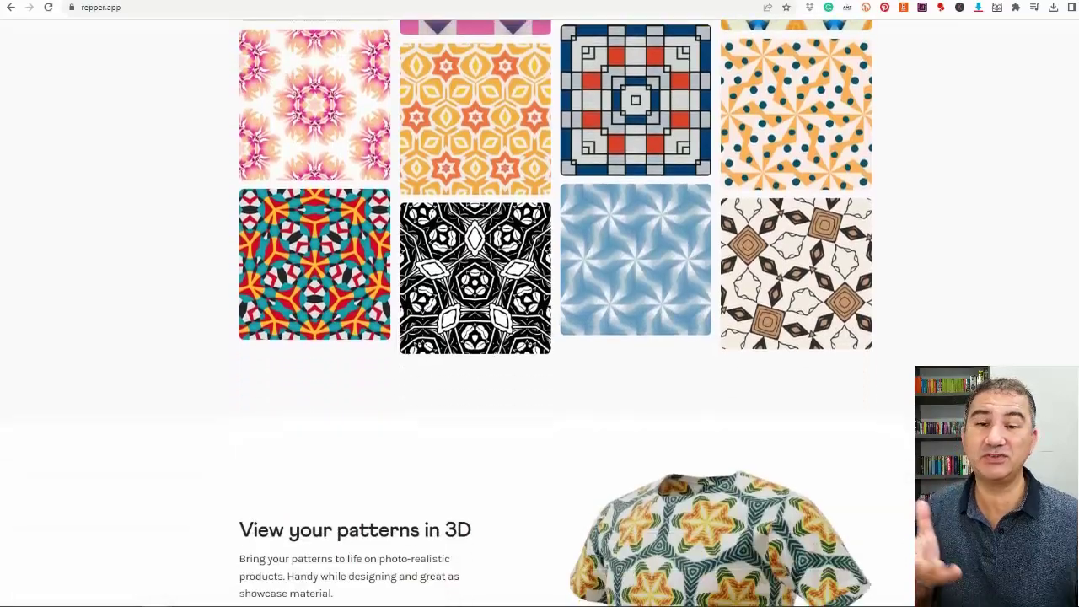
{"action": "scroll", "coordinate": [556, 337], "scroll_direction": "down", "scroll_amount": 1}
{"action": "scroll", "coordinate": [557, 337], "scroll_direction": "down", "scroll_amount": 1}
{"action": "scroll", "coordinate": [556, 337], "scroll_direction": "down", "scroll_amount": 1}
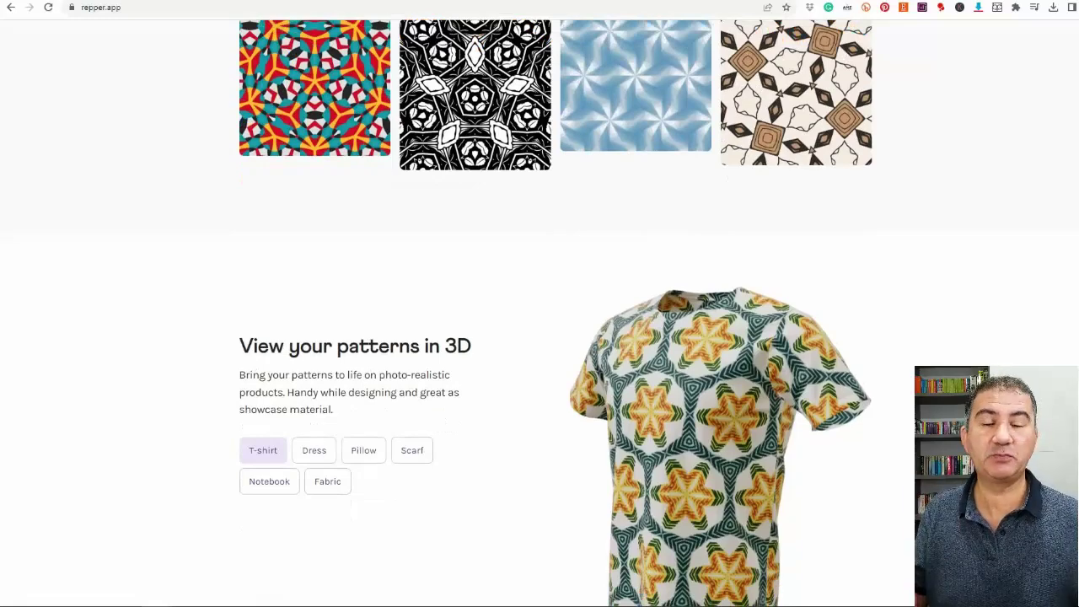
{"action": "scroll", "coordinate": [557, 337], "scroll_direction": "down", "scroll_amount": 3}
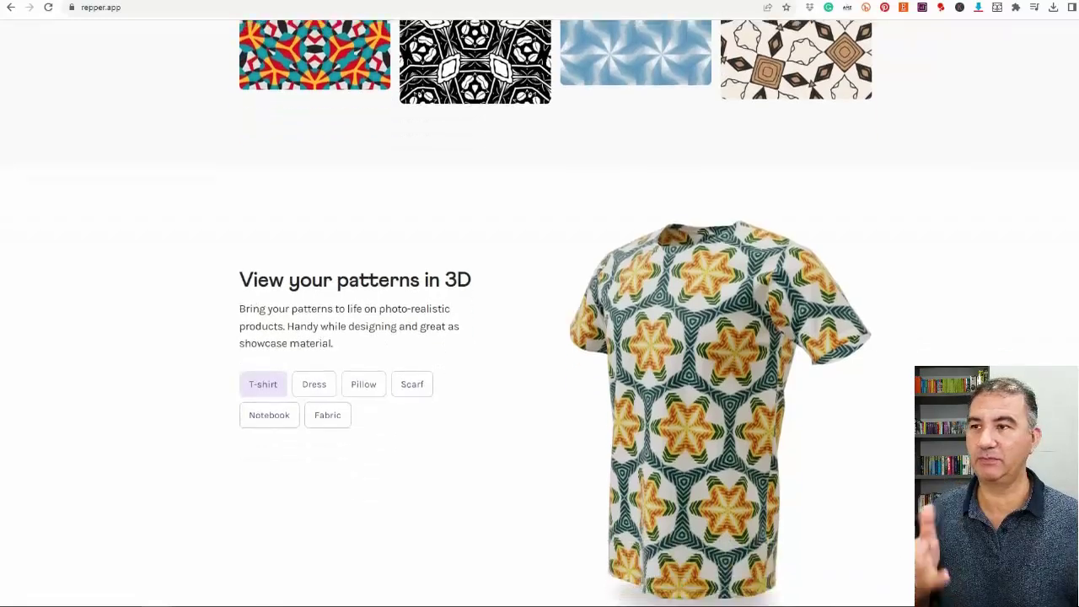
{"action": "scroll", "coordinate": [557, 312], "scroll_direction": "down", "scroll_amount": 1}
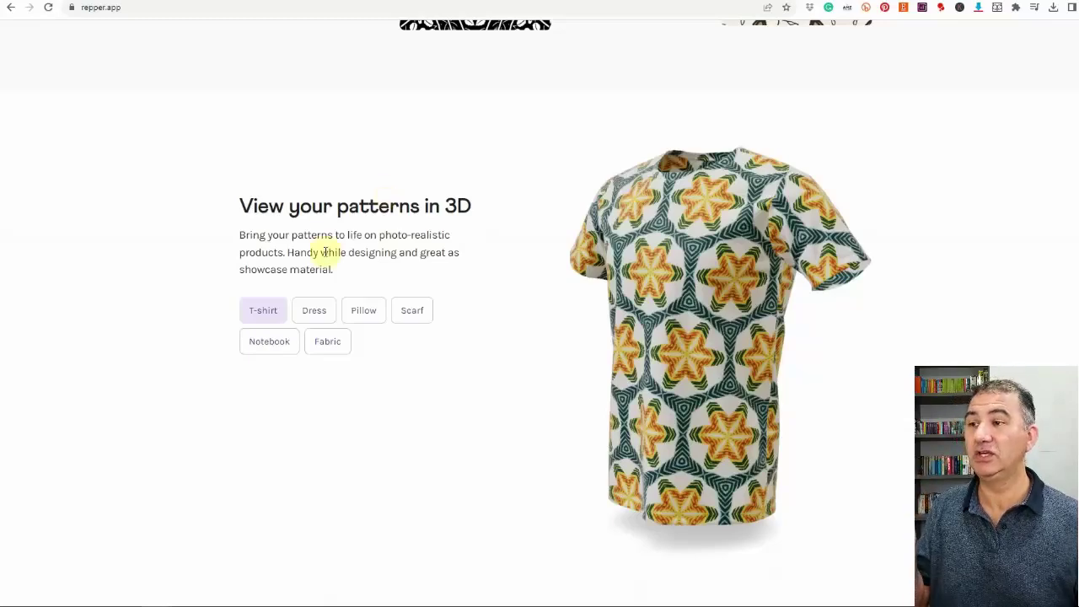
Preview the sample pattern on the Dress, Pillow, Scarf, Notebook and Fabric 3D products
{"action": "left_click", "coordinate": [312, 311]}
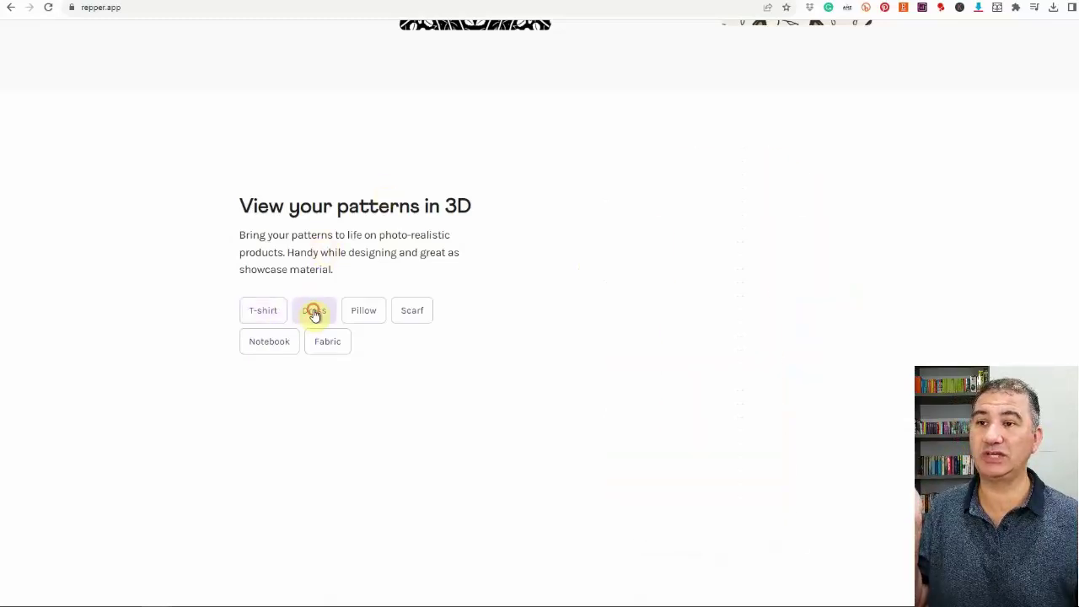
{"action": "left_click", "coordinate": [363, 314]}
{"action": "left_click", "coordinate": [404, 317]}
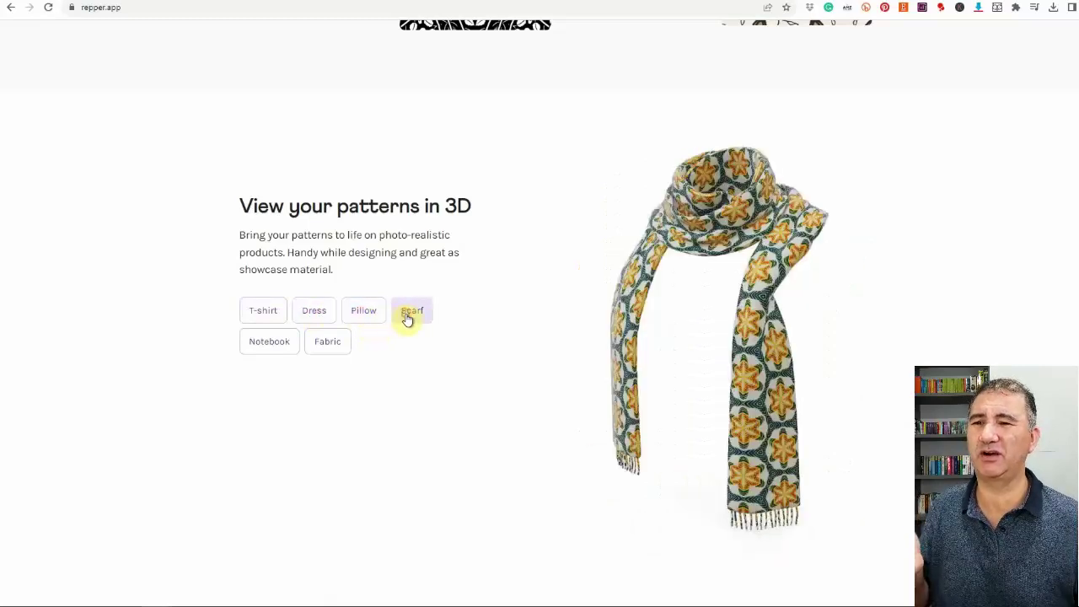
{"action": "left_click", "coordinate": [278, 345]}
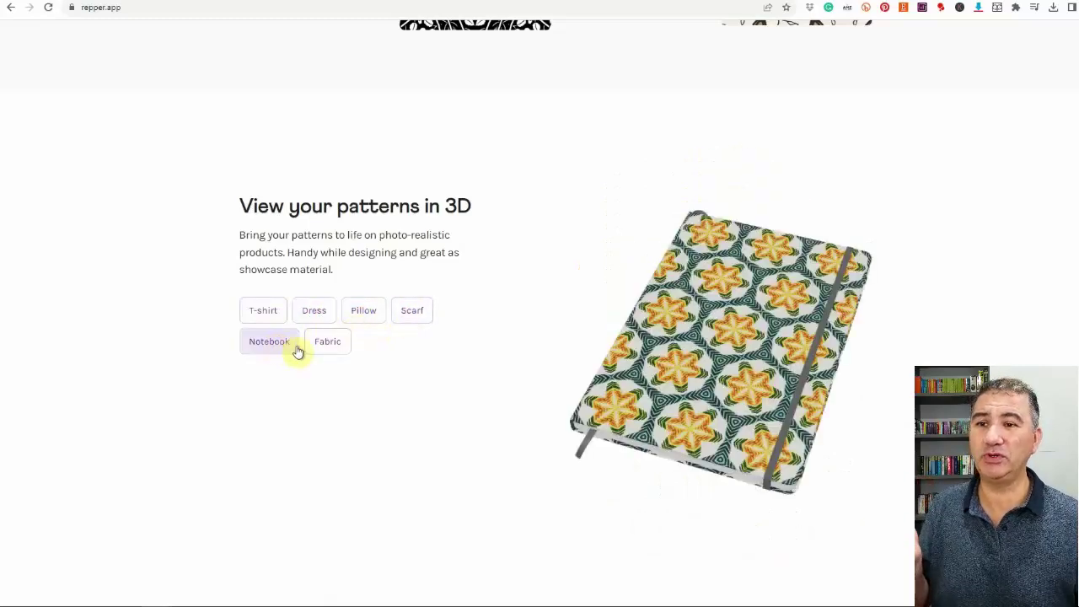
{"action": "left_click", "coordinate": [313, 346]}
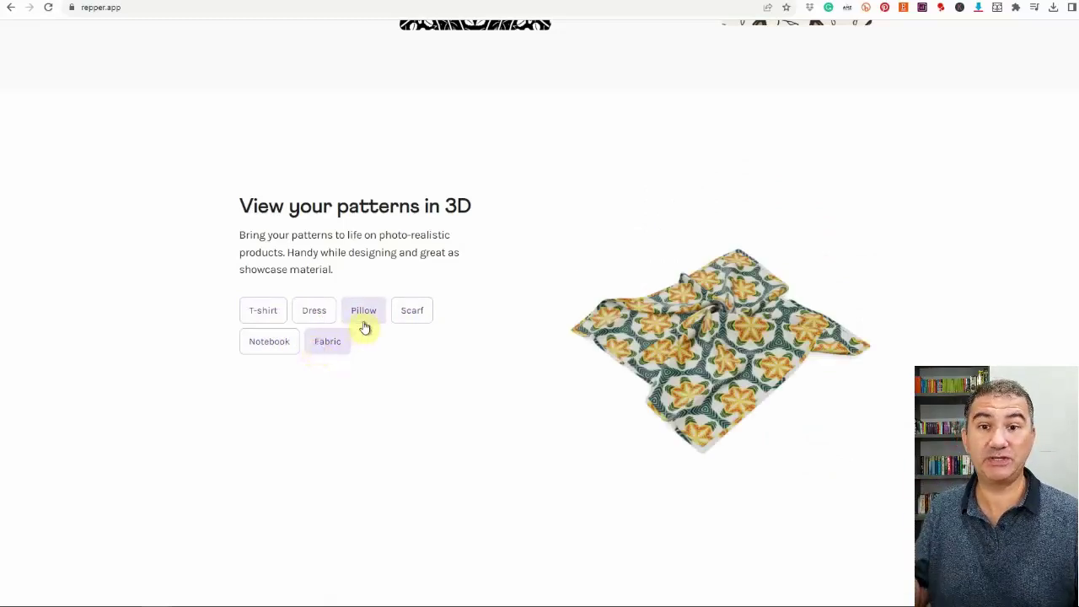
Scroll back to the top 'Make seamless patterns like a pro' section of the home page
{"action": "scroll", "coordinate": [1041, 164], "scroll_direction": "down", "scroll_amount": 1}
{"action": "scroll", "coordinate": [1040, 163], "scroll_direction": "down", "scroll_amount": 2}
{"action": "scroll", "coordinate": [1040, 164], "scroll_direction": "down", "scroll_amount": 1}
{"action": "scroll", "coordinate": [540, 337], "scroll_direction": "down", "scroll_amount": 1}
{"action": "scroll", "coordinate": [540, 337], "scroll_direction": "down", "scroll_amount": 1}
{"action": "scroll", "coordinate": [539, 338], "scroll_direction": "down", "scroll_amount": 1}
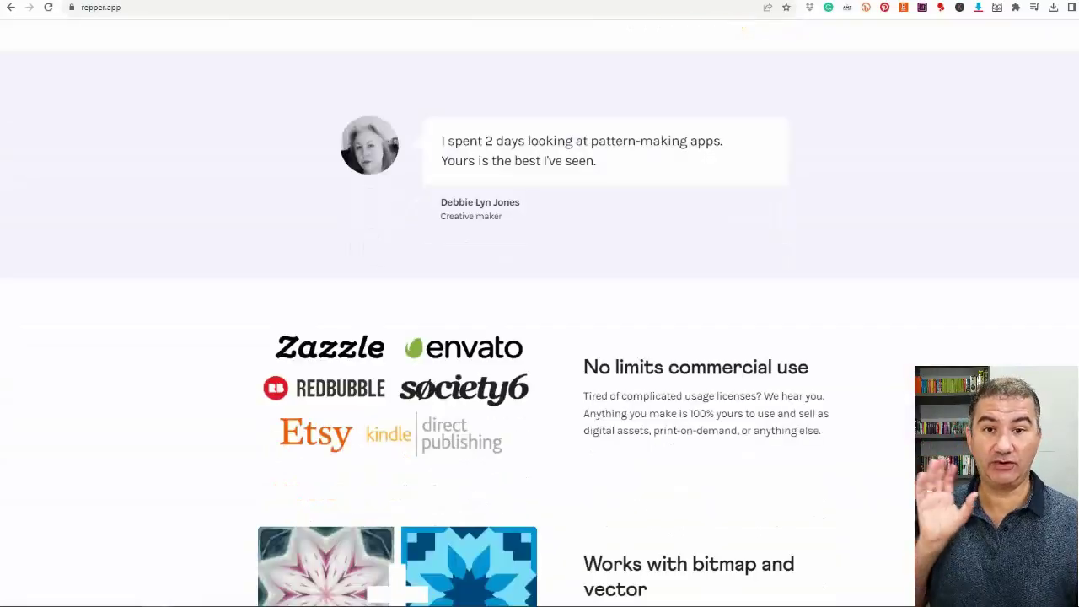
{"action": "scroll", "coordinate": [539, 337], "scroll_direction": "down", "scroll_amount": 1}
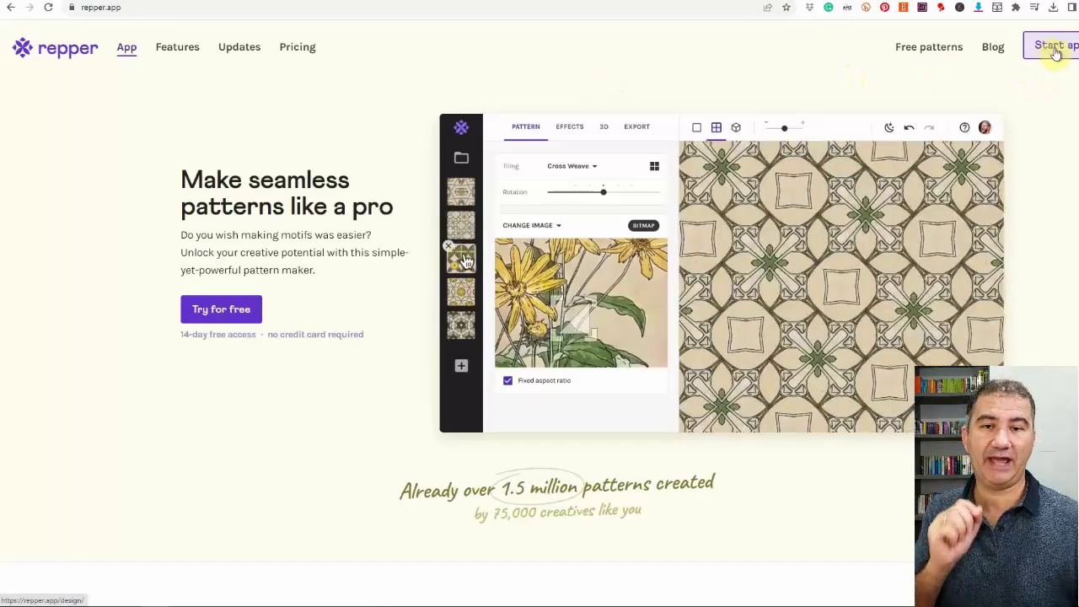
Launch the Repper app to reach the All collections page
{"action": "left_click", "coordinate": [1054, 52]}
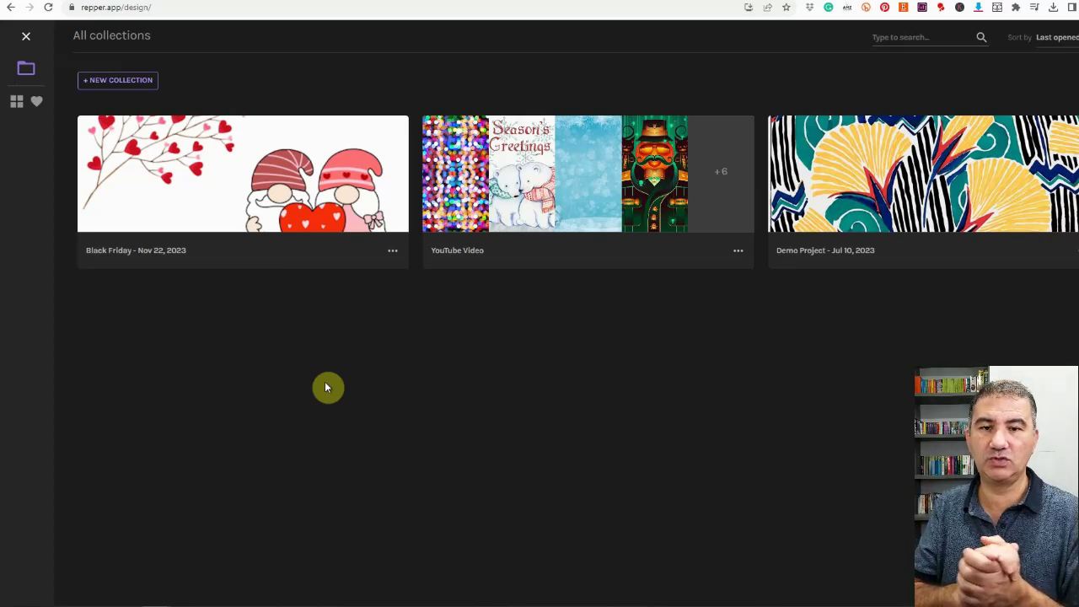
{"action": "mouse_move", "coordinate": [243, 192]}
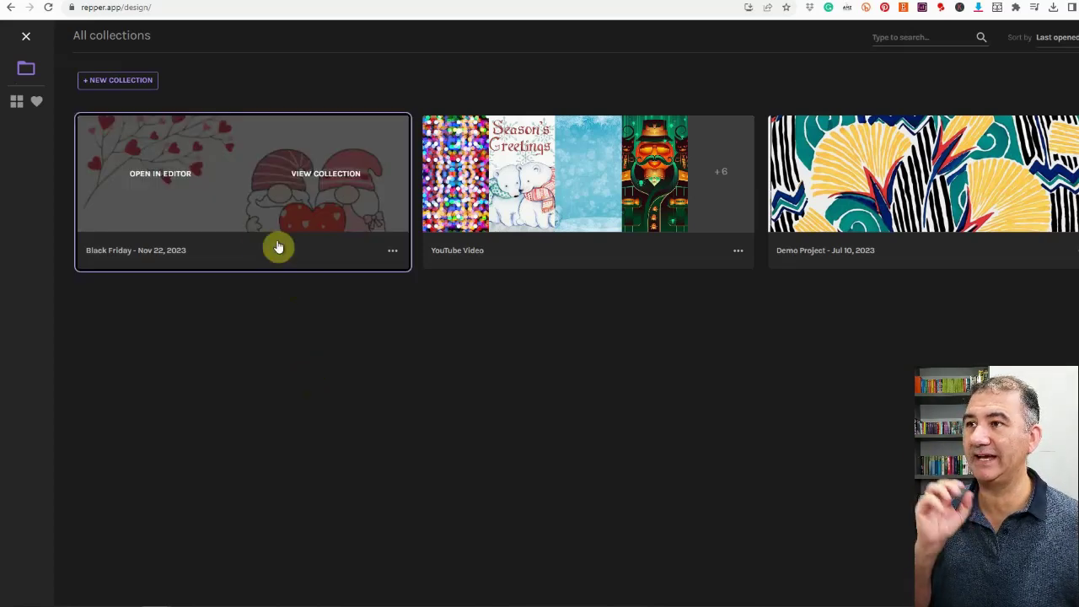
Open the Black Friday collection in the editor, showing its pink octagon pattern
{"action": "left_click", "coordinate": [162, 194]}
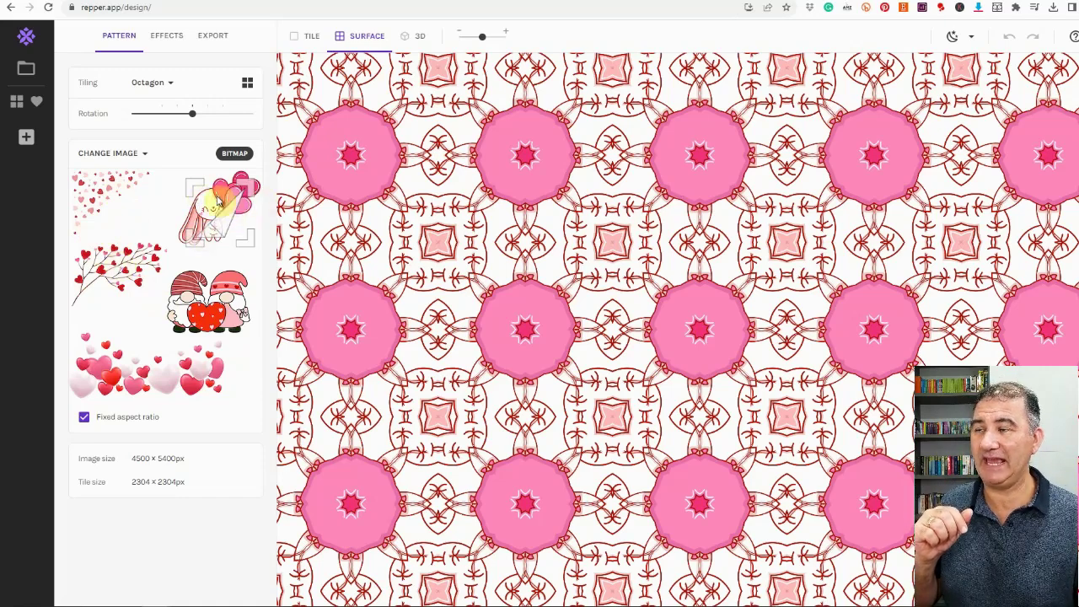
Drag the crop box from the bunny down and left onto the gnome graphic to re-render octagons
{"action": "left_click_drag", "start_coordinate": [187, 203], "coordinate": [202, 196]}
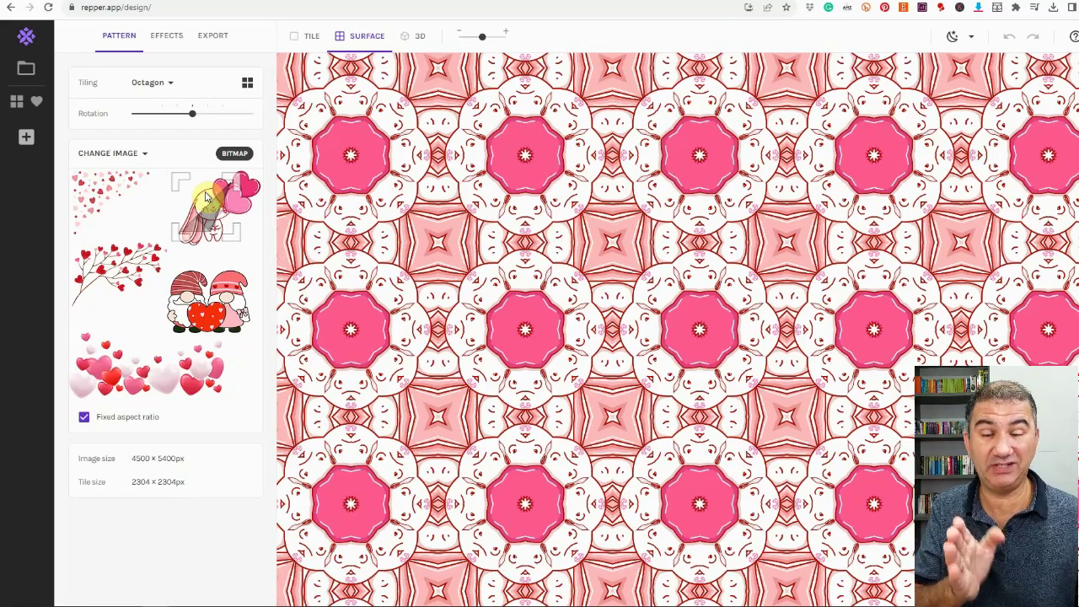
{"action": "left_click_drag", "start_coordinate": [206, 196], "coordinate": [211, 198]}
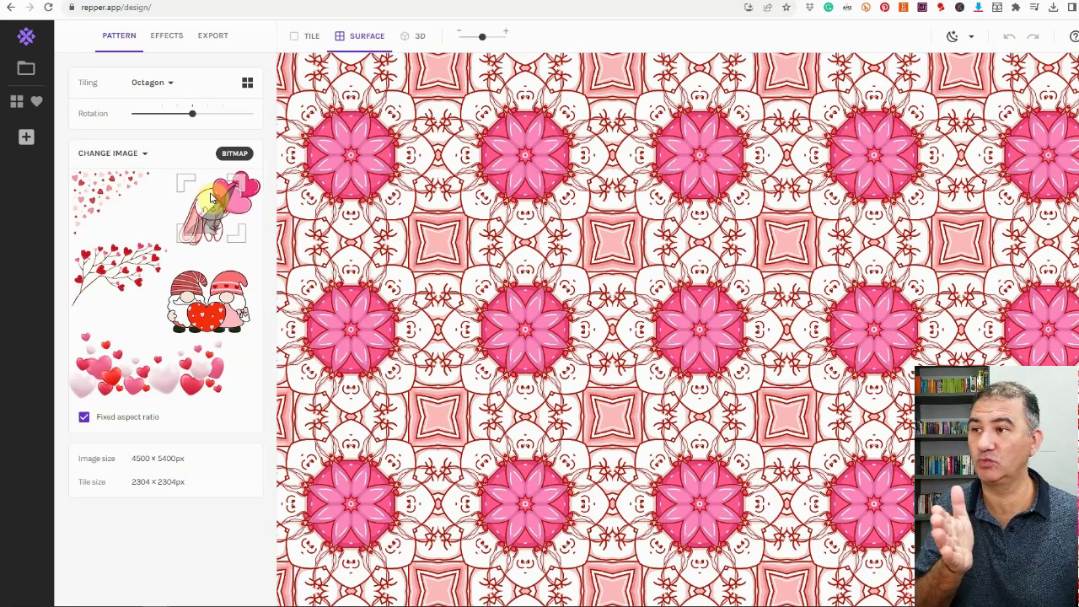
{"action": "left_click_drag", "start_coordinate": [212, 197], "coordinate": [203, 310]}
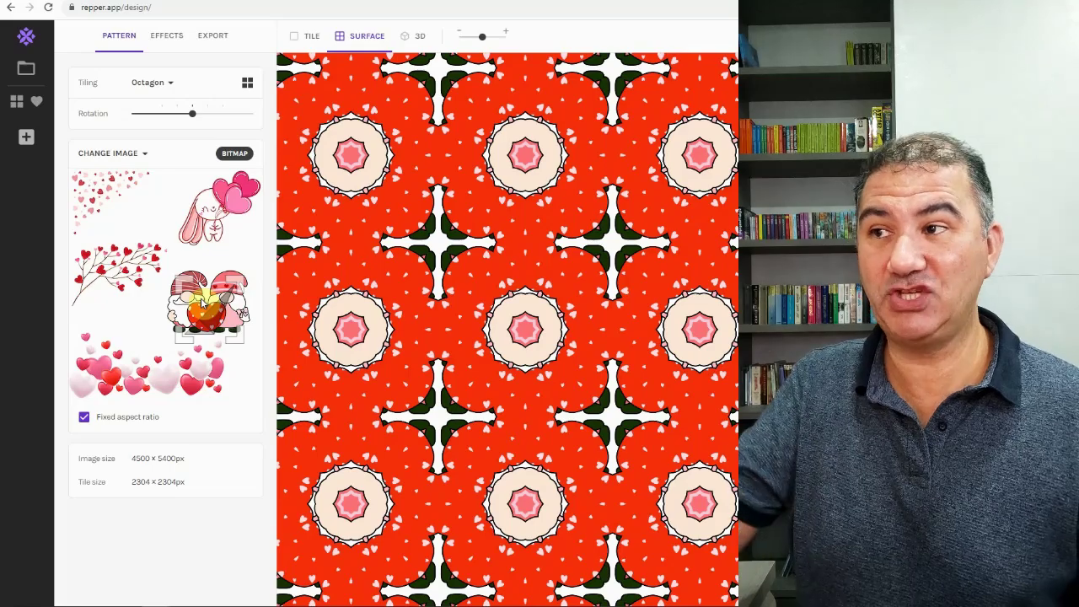
{"action": "left_click_drag", "start_coordinate": [205, 301], "coordinate": [190, 307]}
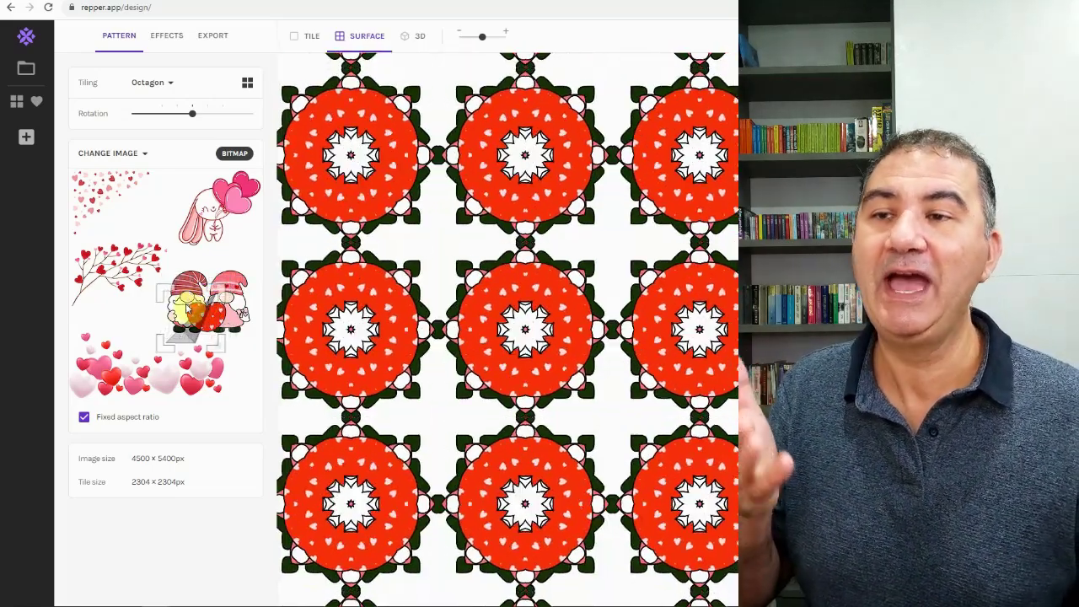
{"action": "left_click_drag", "start_coordinate": [191, 307], "coordinate": [196, 354]}
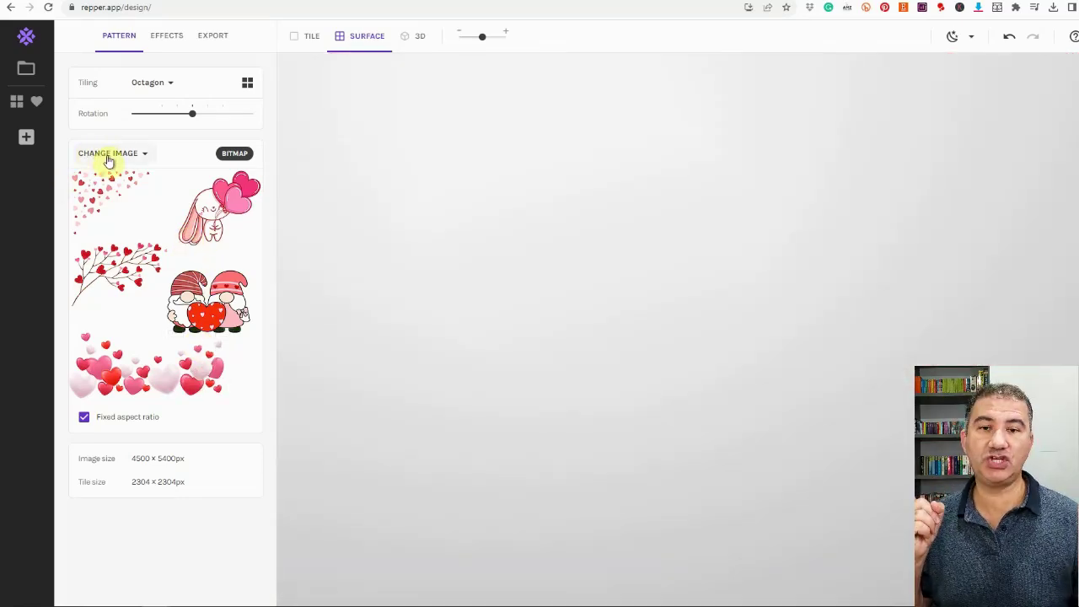
Search stock photos for 'christmas' and use the red-ornament Christmas tree photo as source
{"action": "left_click", "coordinate": [108, 155]}
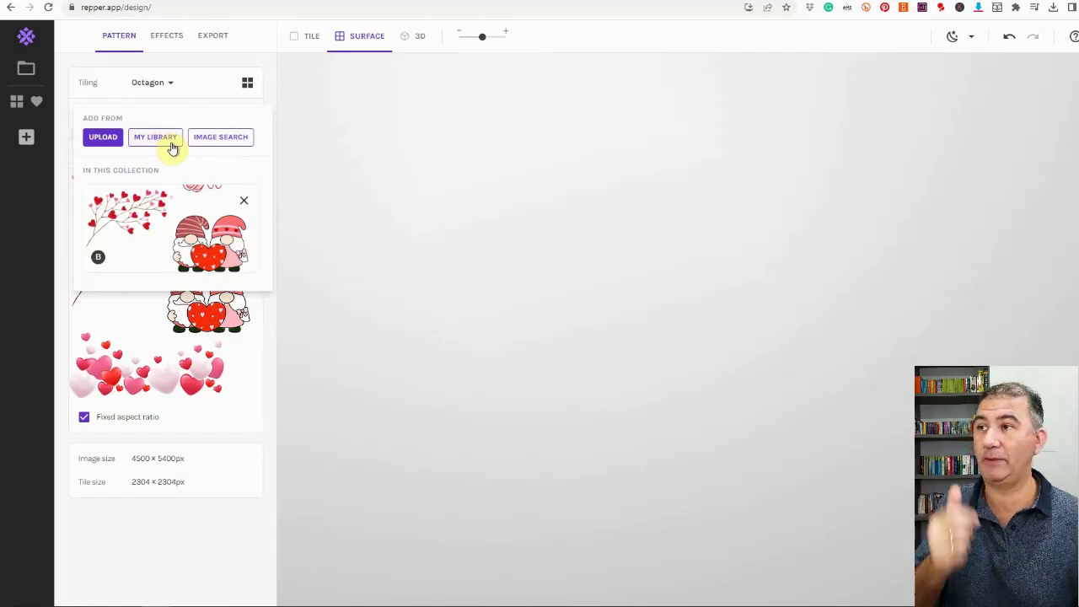
{"action": "left_click", "coordinate": [210, 139]}
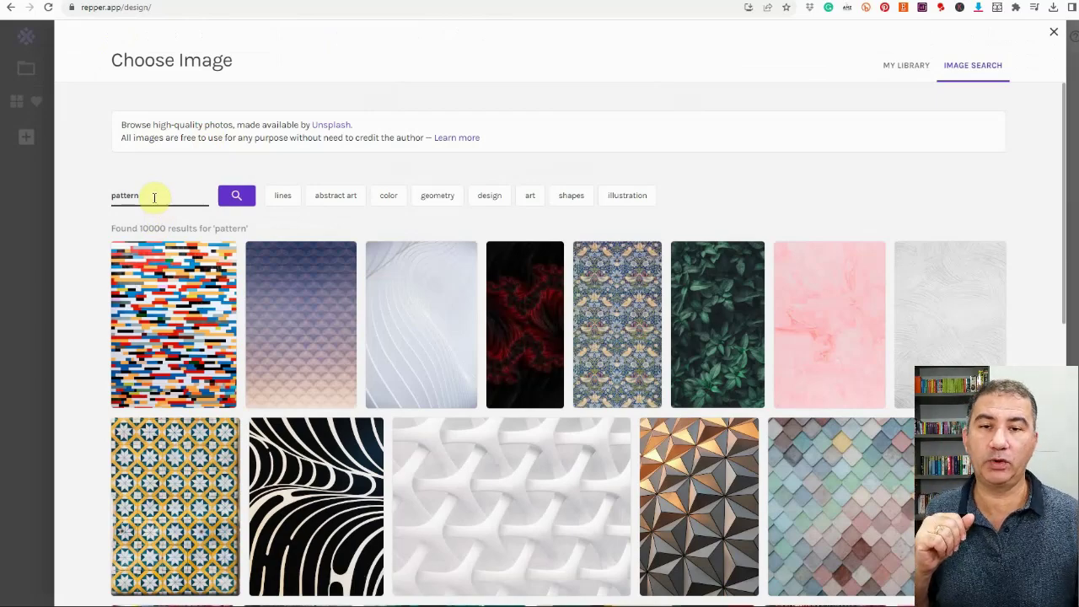
{"action": "left_click_drag", "start_coordinate": [153, 197], "coordinate": [104, 201]}
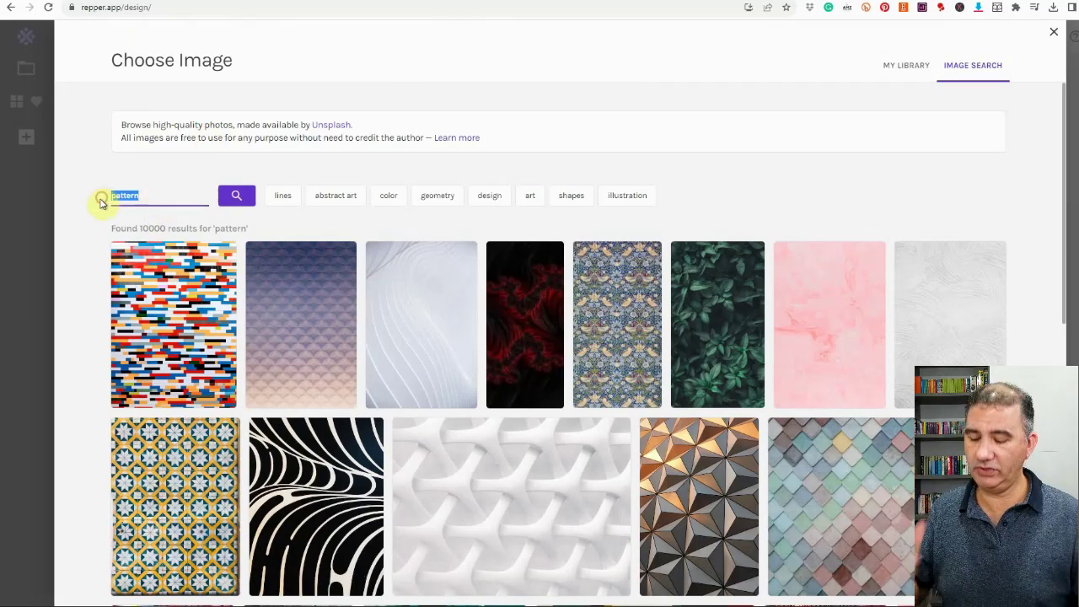
{"action": "type", "text": "christmas"}
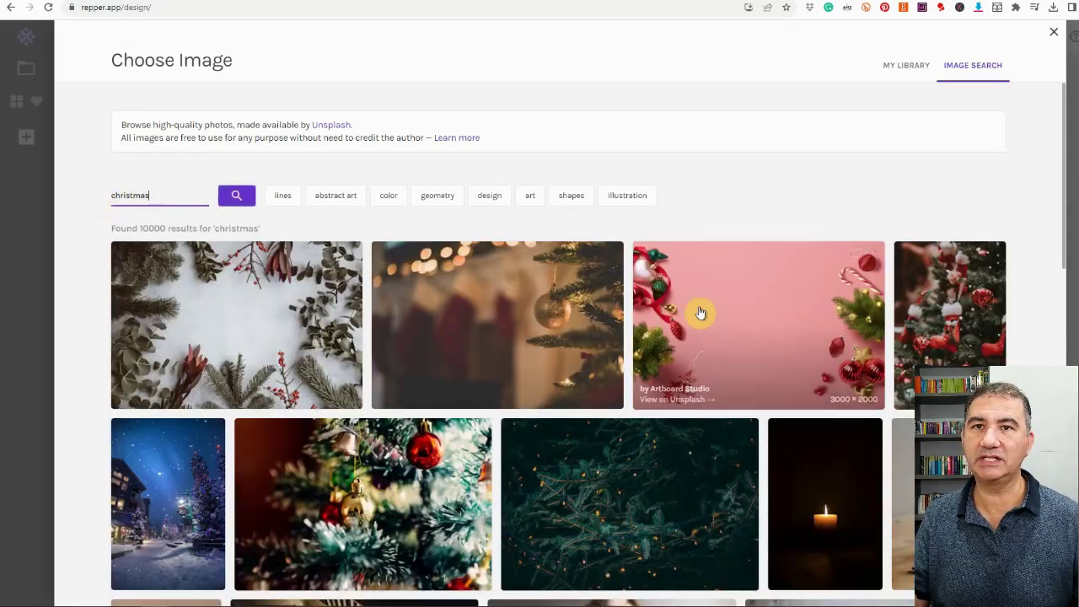
{"action": "left_click_drag", "start_coordinate": [1068, 140], "coordinate": [1031, 356]}
{"action": "left_click", "coordinate": [871, 249]}
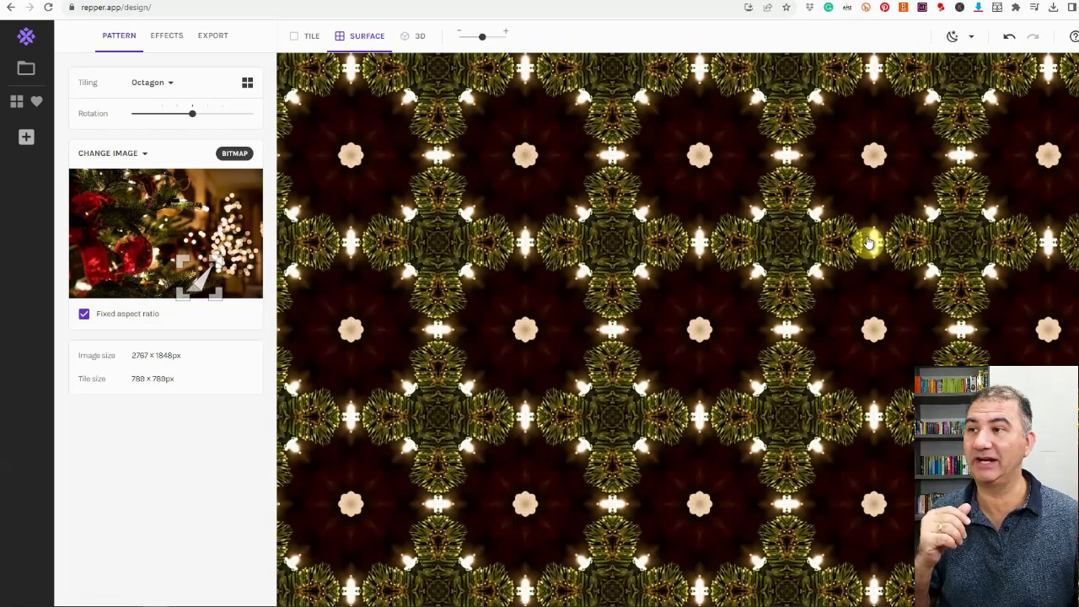
Shift the Christmas crop left, turn off Fixed aspect ratio, and enlarge the crop
{"action": "left_click_drag", "start_coordinate": [207, 272], "coordinate": [173, 253]}
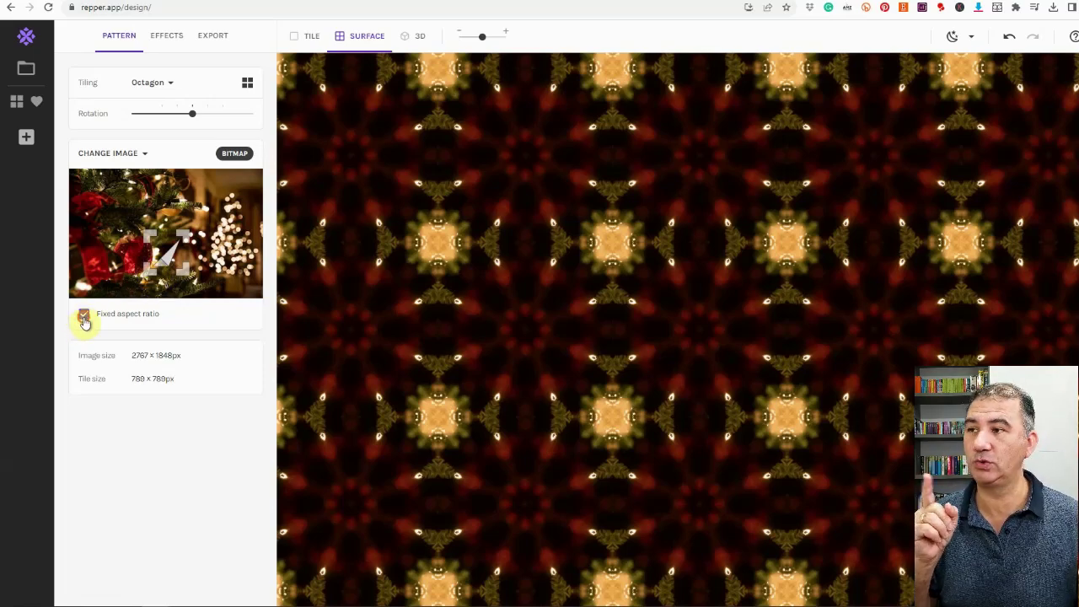
{"action": "left_click", "coordinate": [85, 317]}
{"action": "left_click_drag", "start_coordinate": [169, 236], "coordinate": [170, 209]}
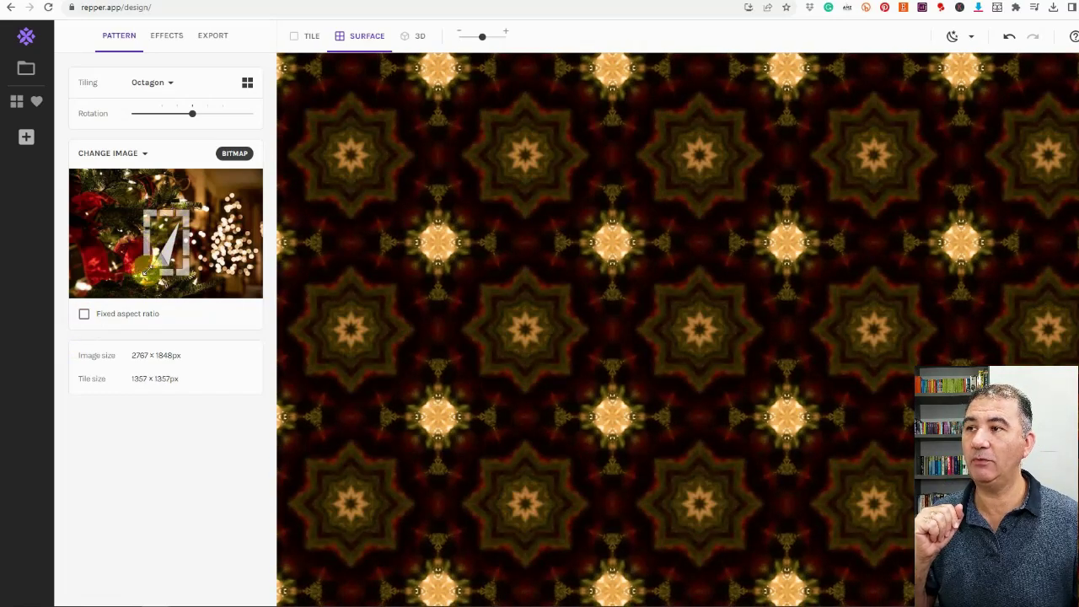
{"action": "left_click_drag", "start_coordinate": [145, 271], "coordinate": [130, 284]}
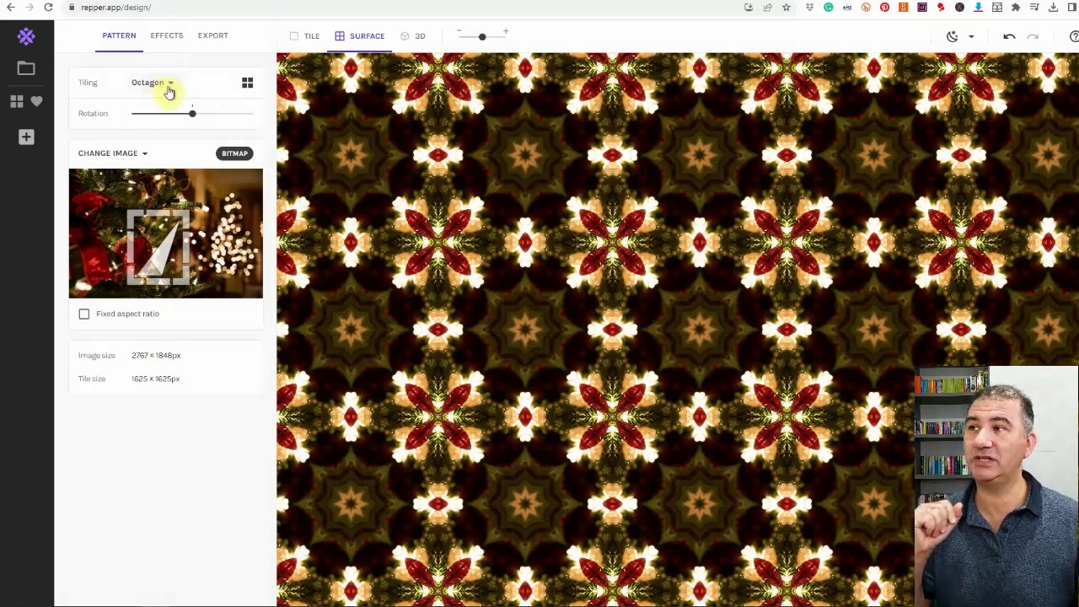
{"action": "left_click", "coordinate": [169, 90]}
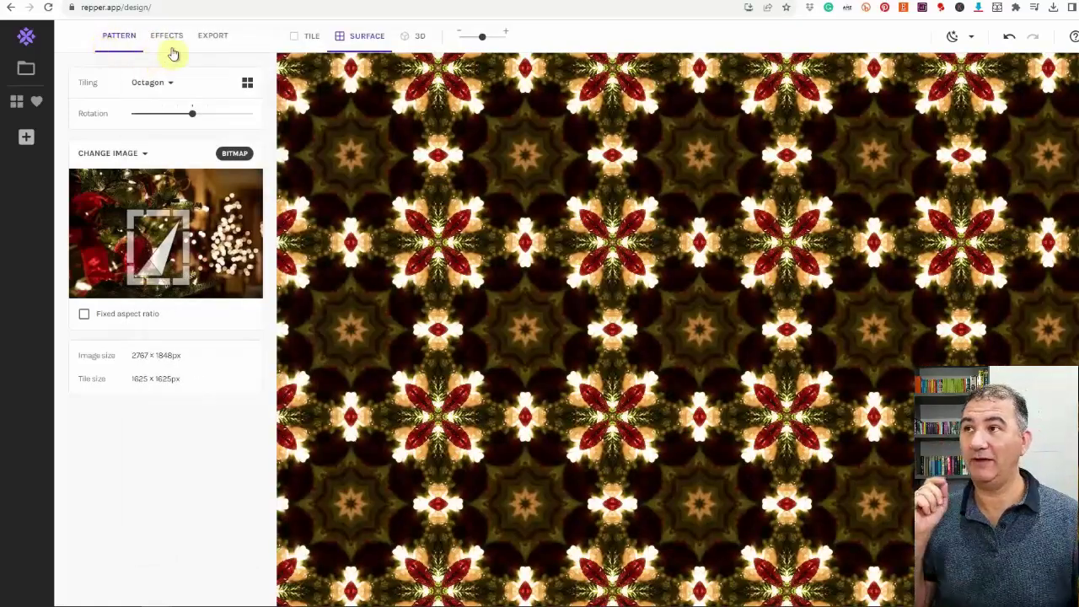
Apply the Black & White effect to the Christmas octagon pattern
{"action": "left_click", "coordinate": [167, 41]}
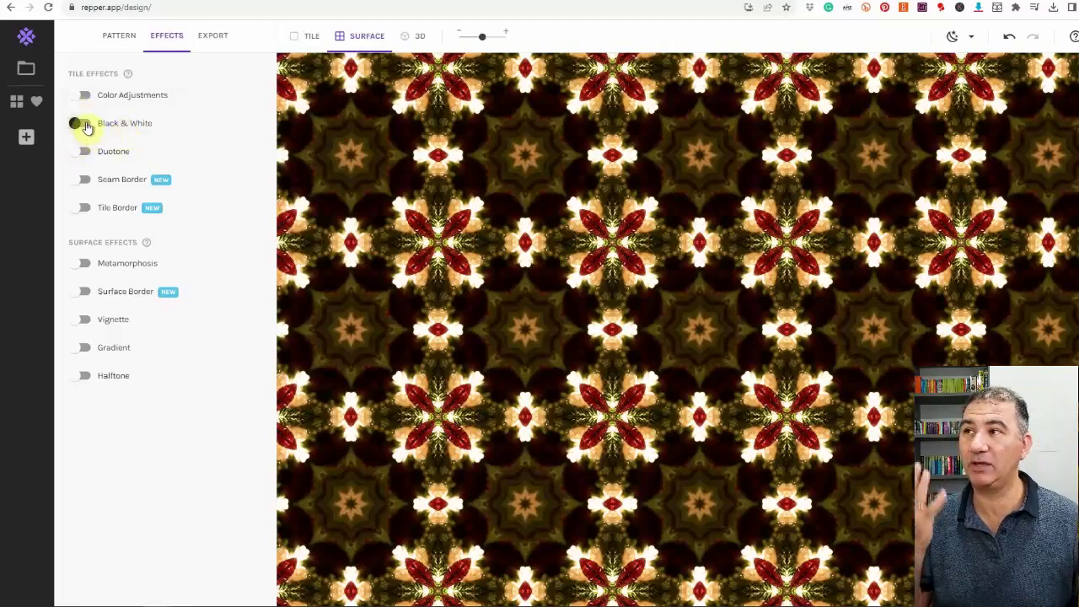
{"action": "left_click", "coordinate": [85, 125]}
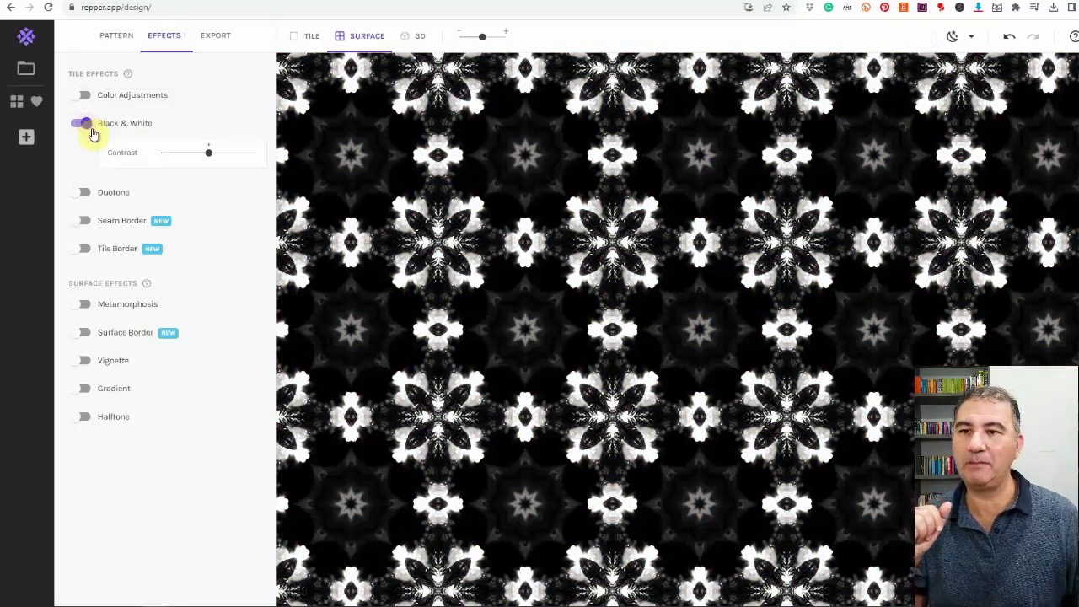
{"action": "left_click", "coordinate": [116, 35]}
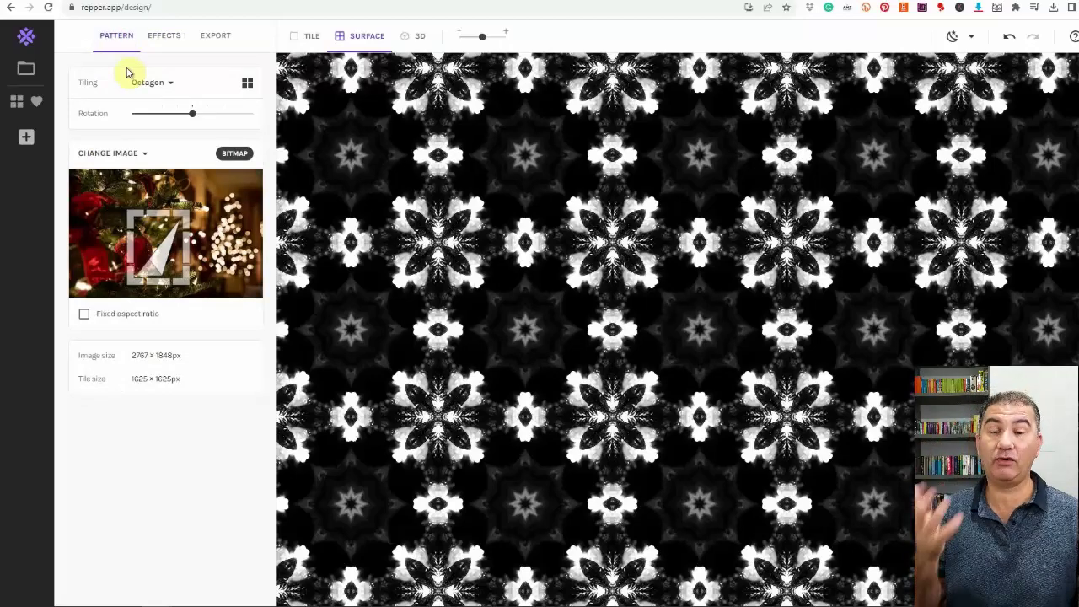
Move the crop up and right, then switch the source back to the gnome artwork
{"action": "left_click_drag", "start_coordinate": [147, 235], "coordinate": [206, 199]}
{"action": "left_click", "coordinate": [100, 153]}
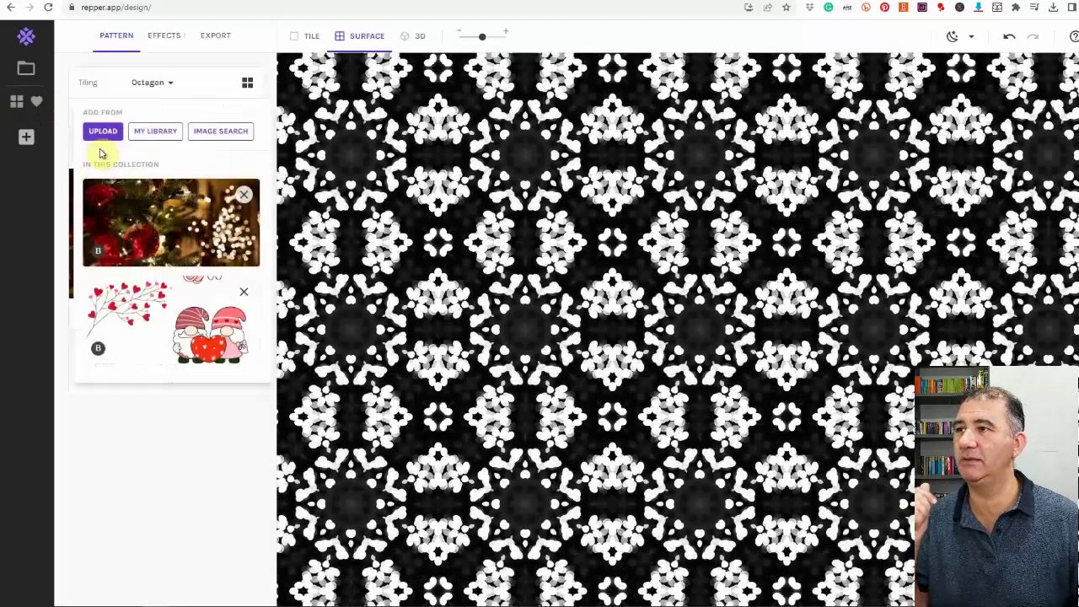
{"action": "left_click", "coordinate": [171, 324]}
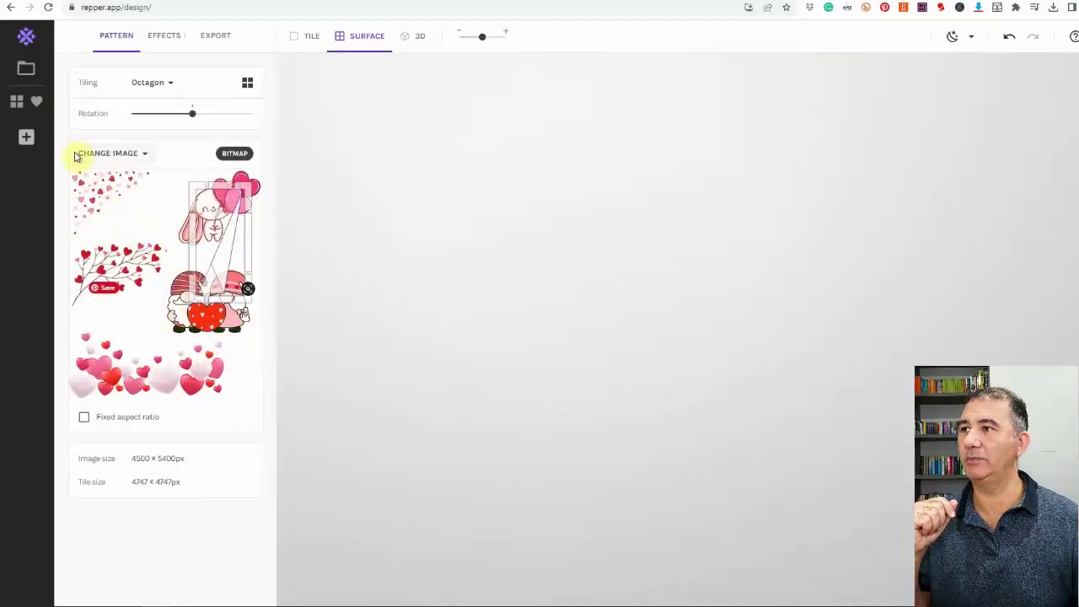
Upload 'st patricks day 01' from Downloads as the new source image
{"action": "left_click", "coordinate": [109, 155]}
{"action": "left_click", "coordinate": [103, 132]}
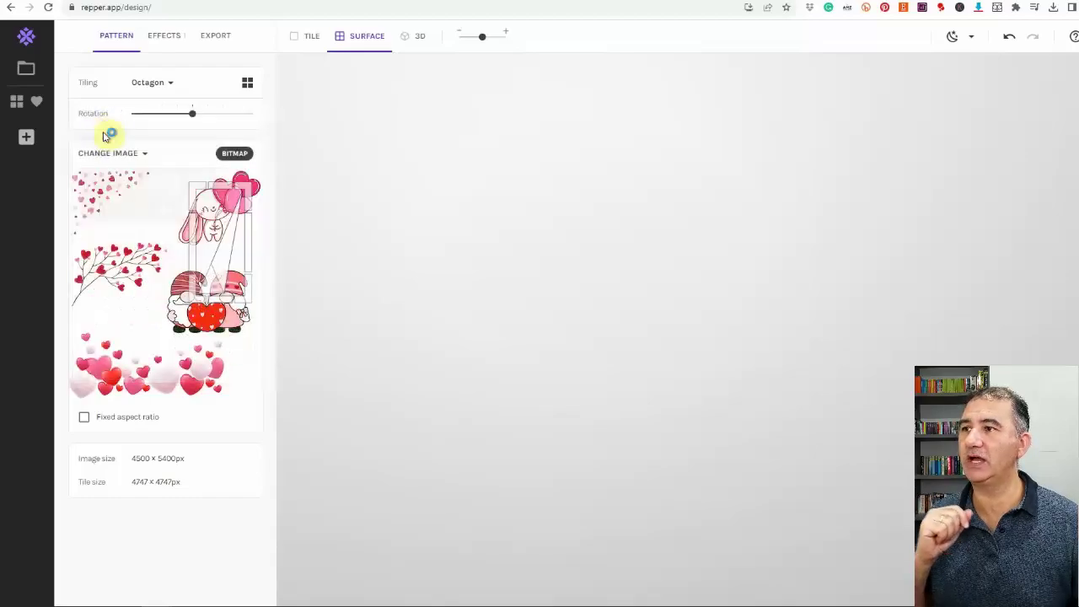
{"action": "scroll", "coordinate": [421, 270], "scroll_direction": "down", "scroll_amount": 10}
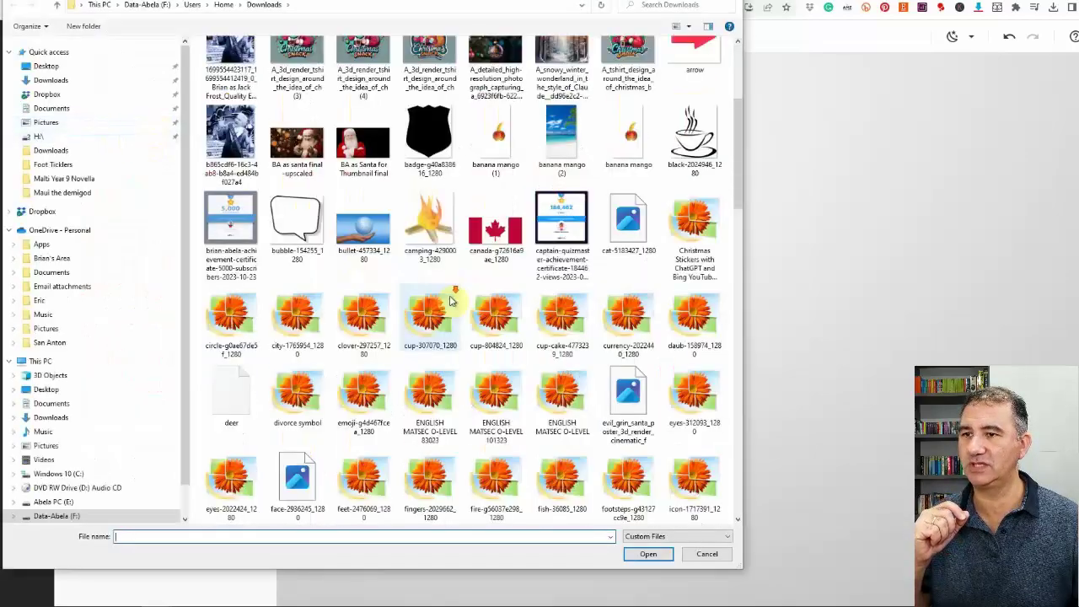
{"action": "scroll", "coordinate": [456, 304], "scroll_direction": "down", "scroll_amount": 5}
{"action": "left_click", "coordinate": [297, 472]}
{"action": "left_click", "coordinate": [642, 554]}
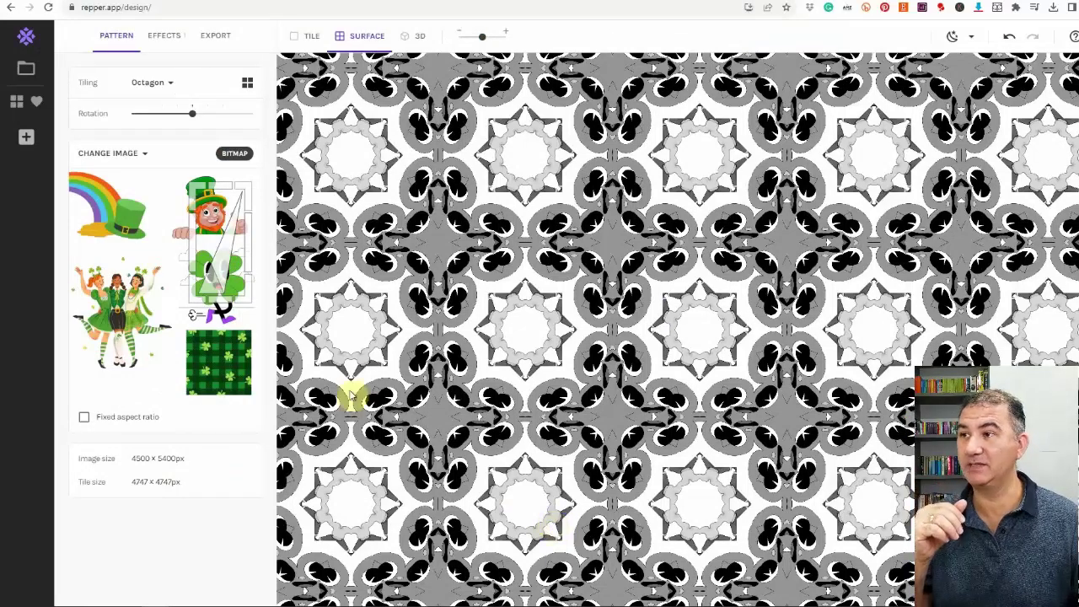
Shift the crop from the leprechaun to the dancers, then onto the clover and plaid graphics
{"action": "left_click_drag", "start_coordinate": [188, 246], "coordinate": [173, 251]}
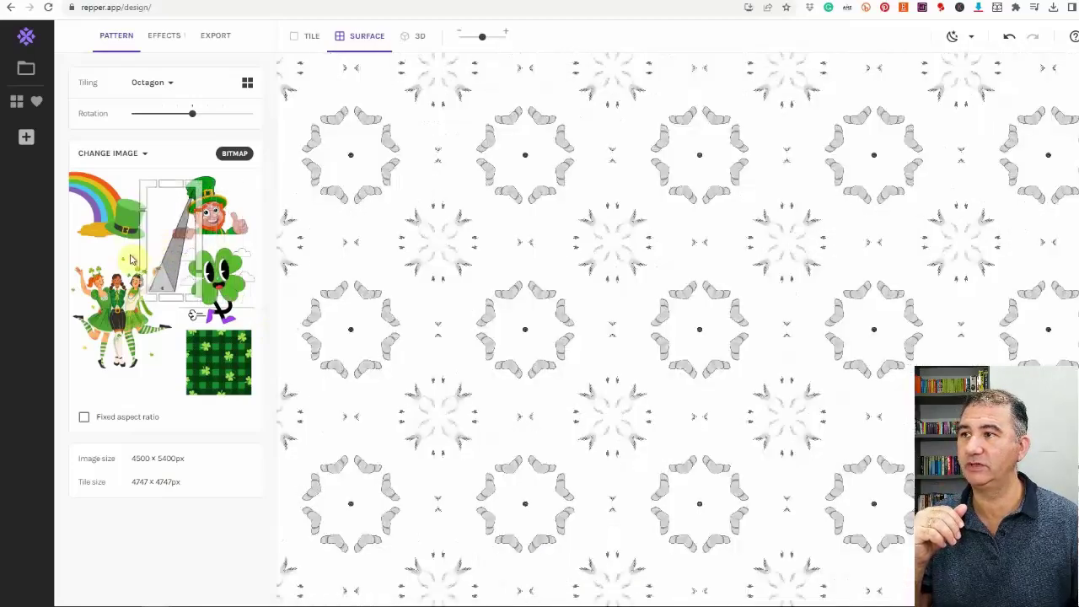
{"action": "left_click", "coordinate": [93, 304]}
{"action": "left_click_drag", "start_coordinate": [95, 302], "coordinate": [91, 328]}
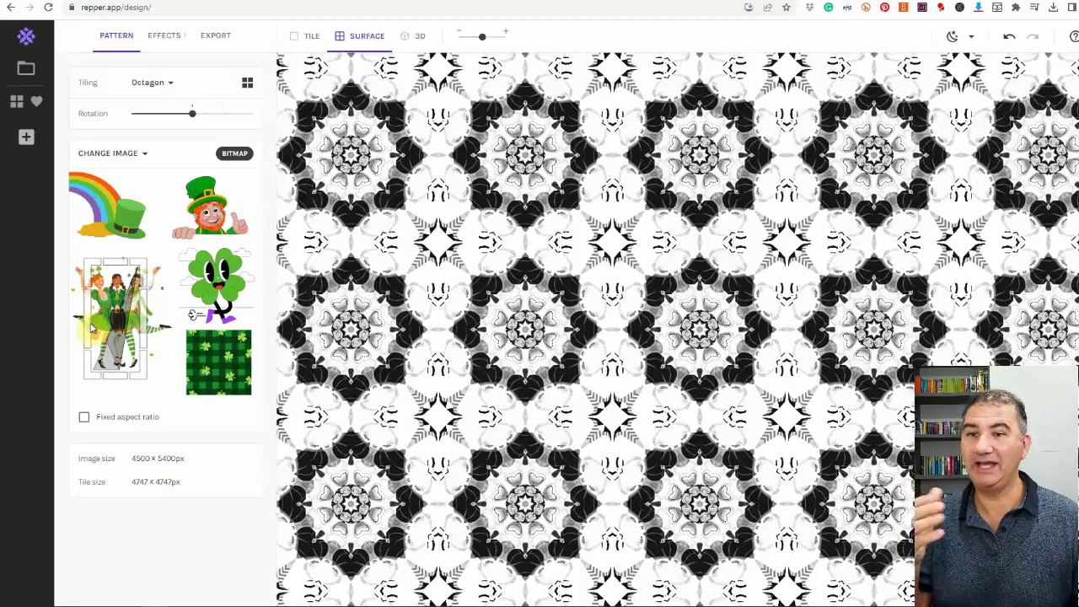
{"action": "left_click_drag", "start_coordinate": [89, 330], "coordinate": [95, 327]}
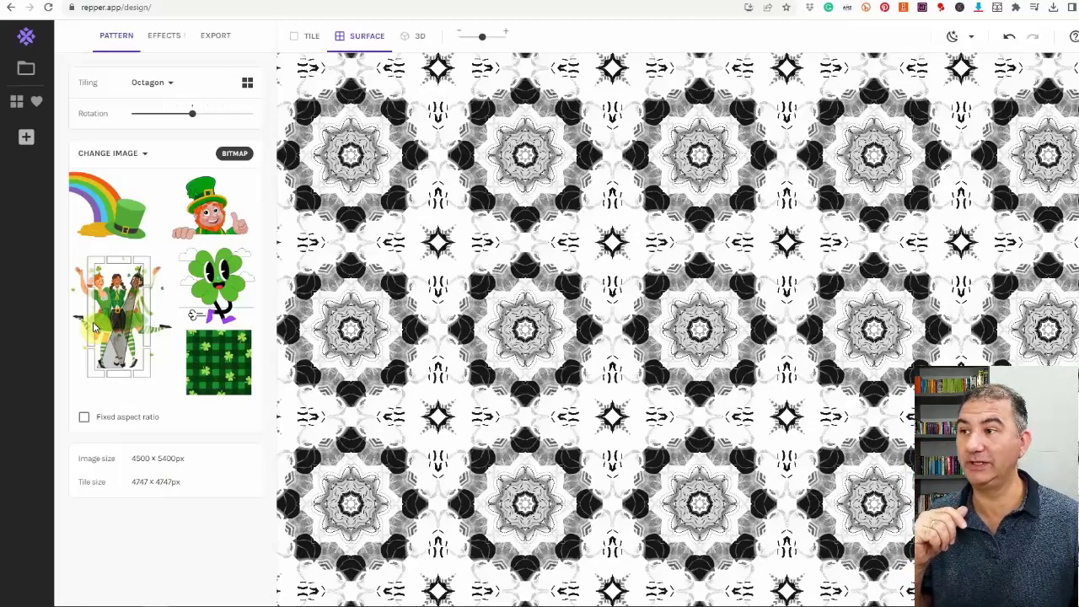
{"action": "left_click_drag", "start_coordinate": [105, 327], "coordinate": [200, 354]}
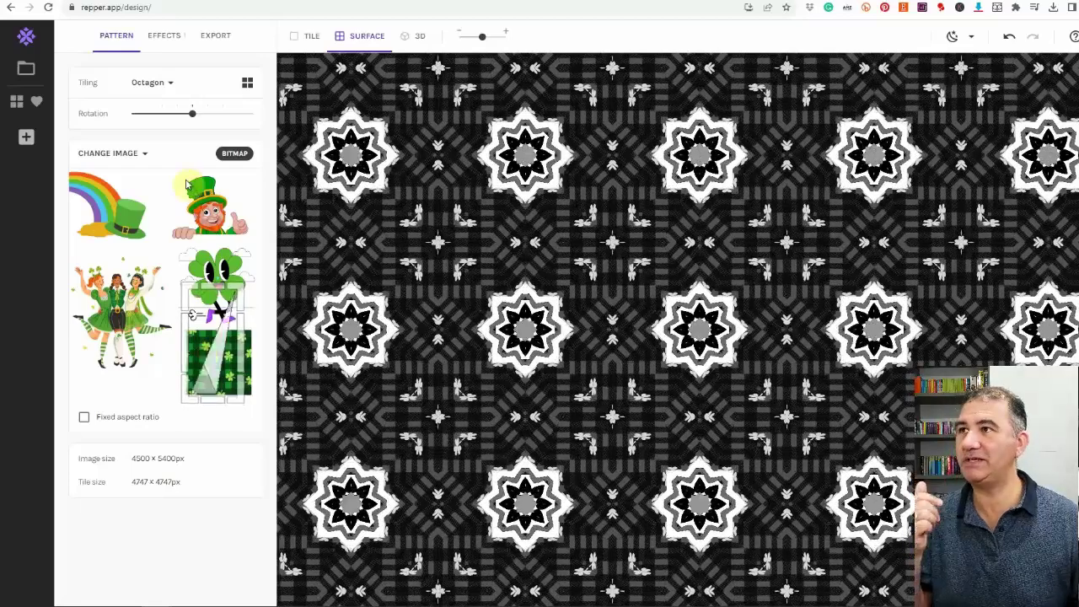
Lower the Black & White contrast, enable Duotone, then disable Black & White
{"action": "left_click", "coordinate": [165, 35]}
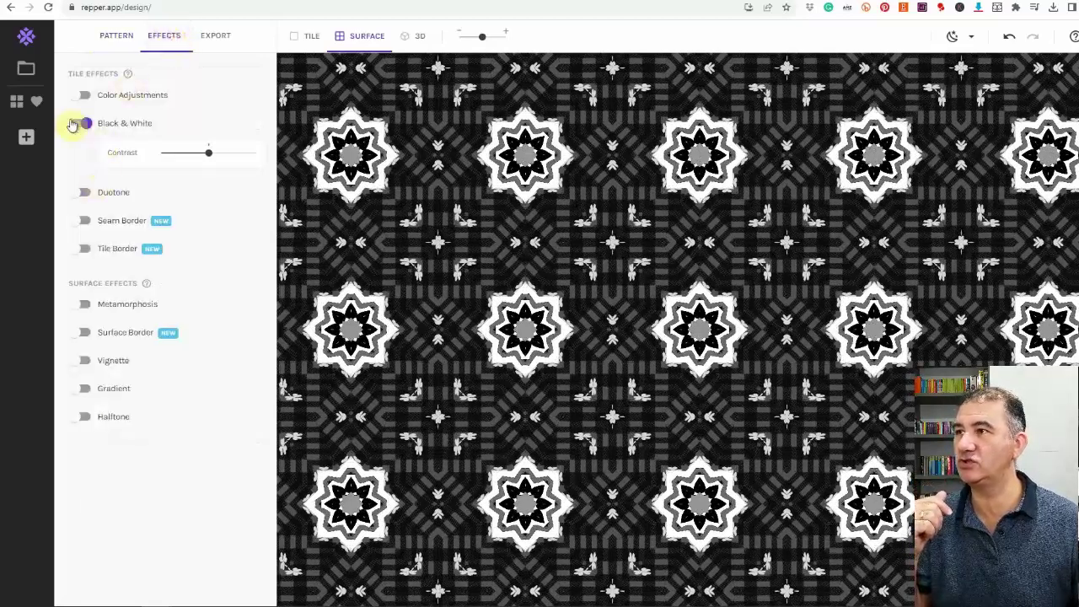
{"action": "mouse_move", "coordinate": [208, 153]}
{"action": "mouse_move", "coordinate": [210, 156]}
{"action": "left_mouse_down"}
{"action": "mouse_move", "coordinate": [180, 155]}
{"action": "mouse_move", "coordinate": [241, 166]}
{"action": "mouse_move", "coordinate": [210, 165]}
{"action": "left_mouse_up"}
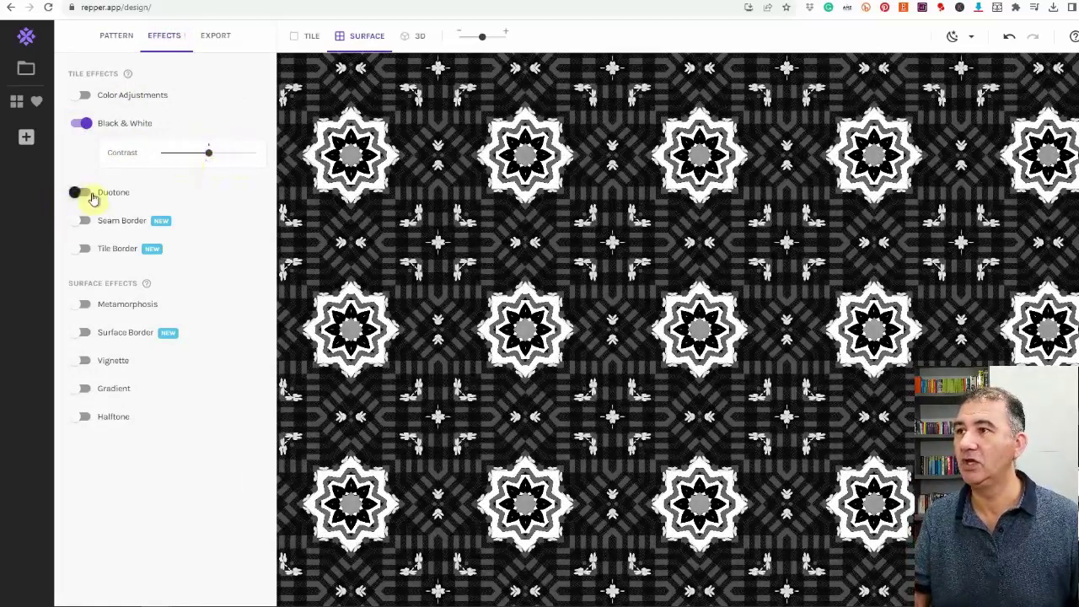
{"action": "left_click", "coordinate": [85, 192]}
{"action": "left_click", "coordinate": [82, 125]}
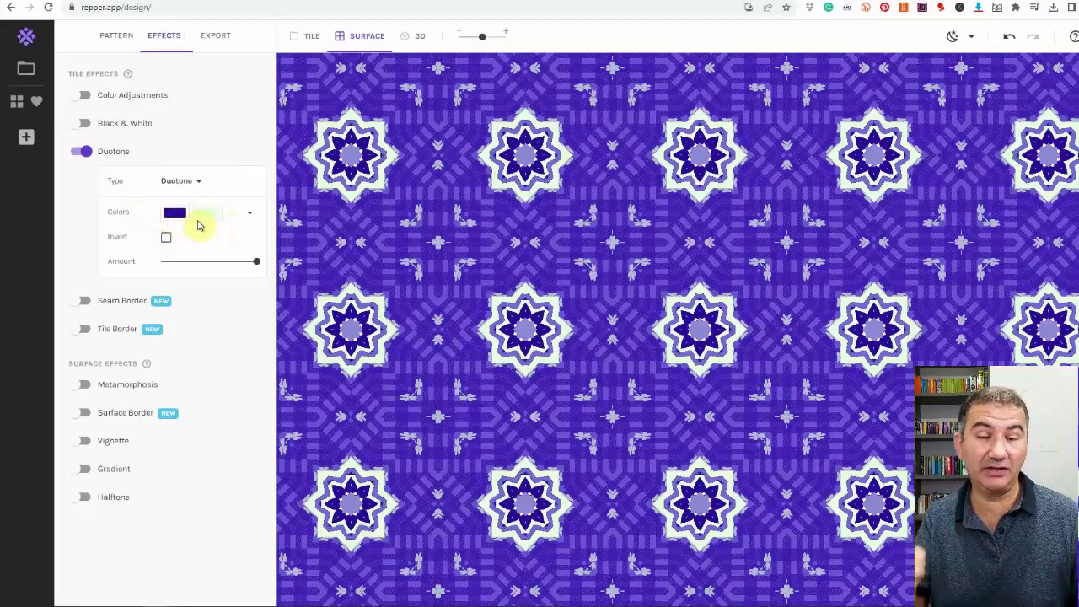
Show the Duotone Colors palette list to preview pairs like brown and cream
{"action": "left_click", "coordinate": [250, 219]}
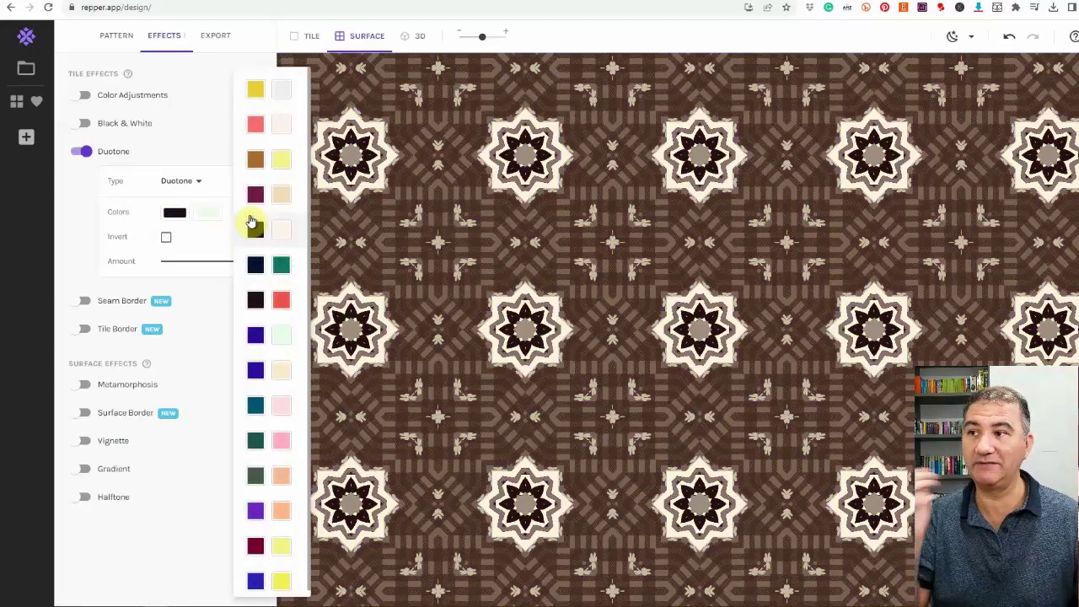